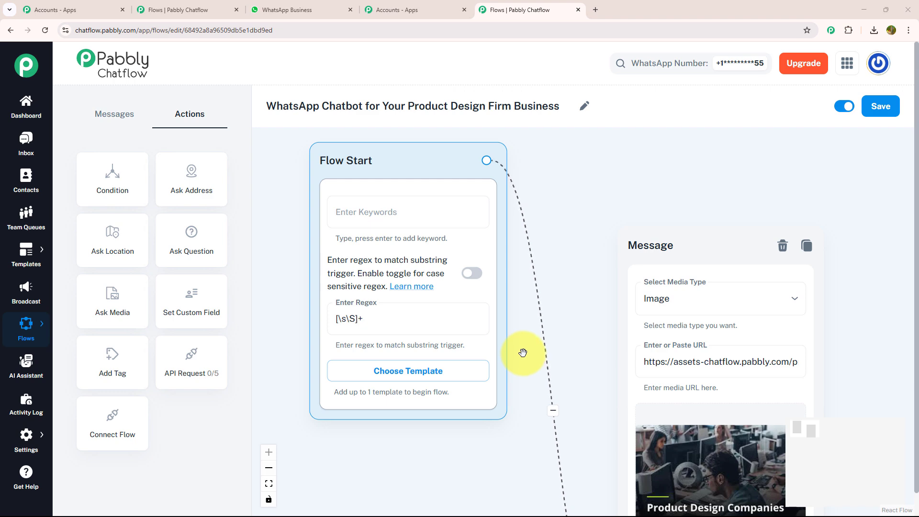
# - Look over the product design firm chatbot flow from the Flow Start block to the first message blocks
pyautogui.scroll(-3, 523, 353)
pyautogui.moveTo(558, 362); pyautogui.dragTo(505, 248)
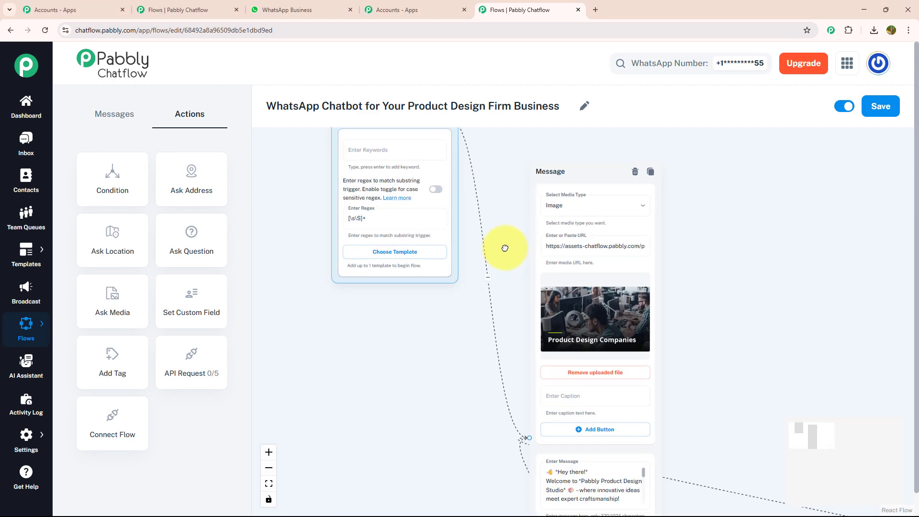
pyautogui.scroll(-2, 506, 248)
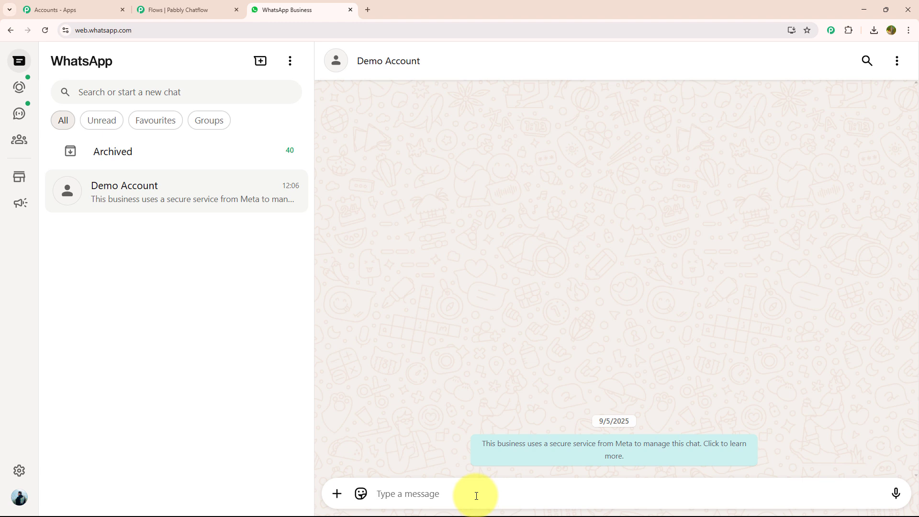
# - In WhatsApp, send "hey" to the Demo Account chat and choose the Submit Design Brief reply
pyautogui.click(473, 494)
pyautogui.write('h')
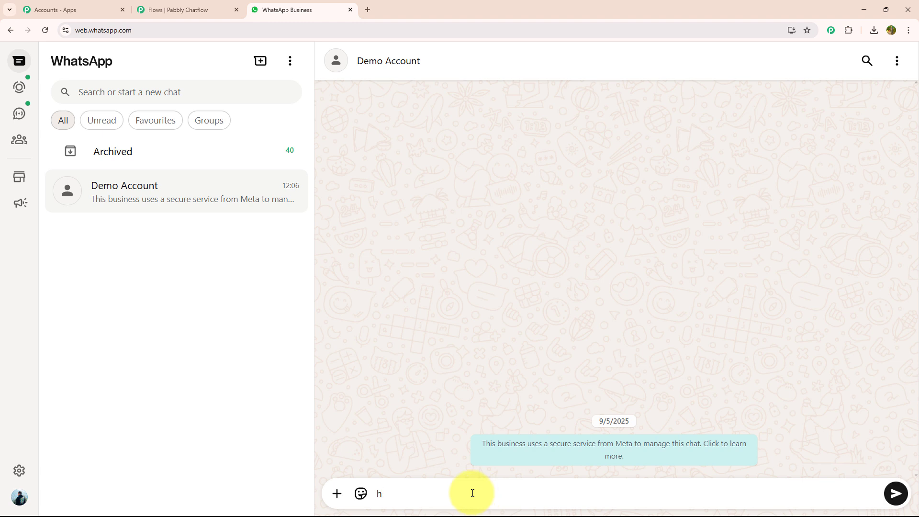
pyautogui.write('ey')
pyautogui.press('Return')
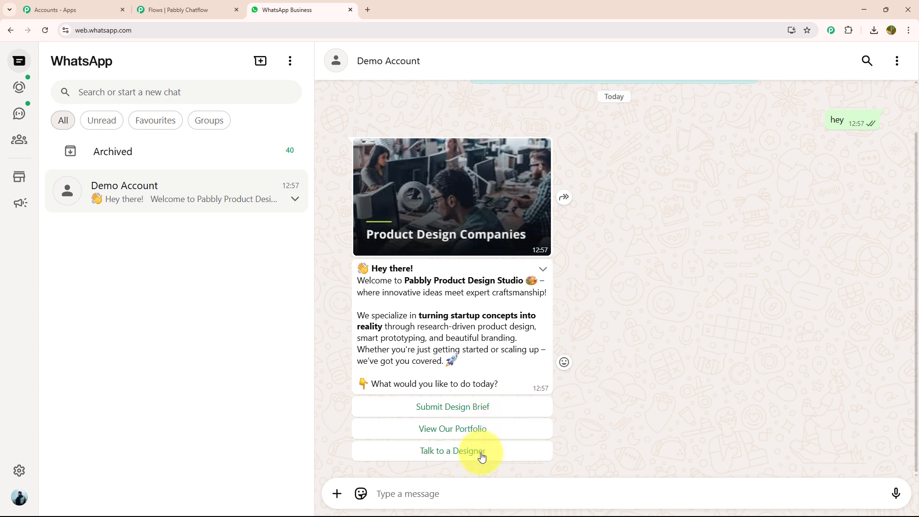
pyautogui.click(476, 409)
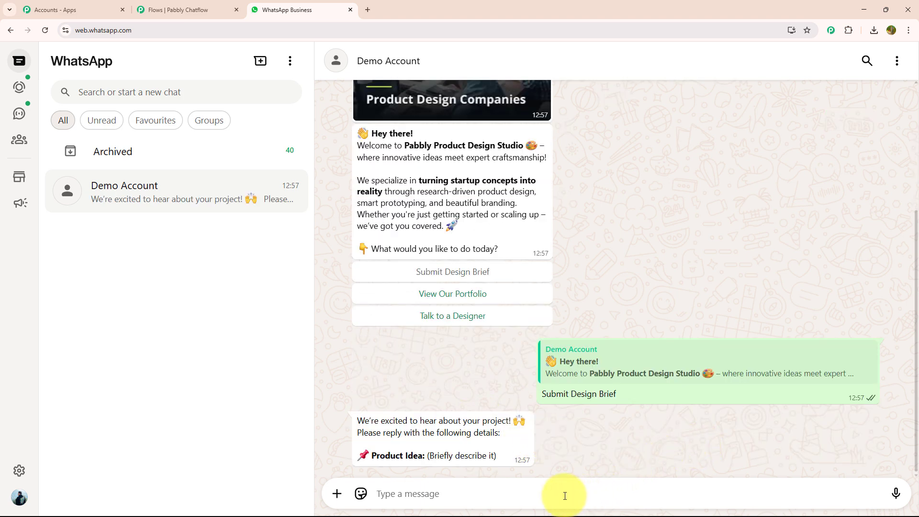
# - Answer the product idea question with the compact, portable air purifier description and the target audience question with urban millennials aged 25–40
pyautogui.write('A compact, portable air purifier designed for Indian households and co-working spaces. It includes a detachable aroma diffuser and connects to a mobile app for air quality tracking. The target is eco-conscious millennials and urban professionals.')
pyautogui.click(896, 494)
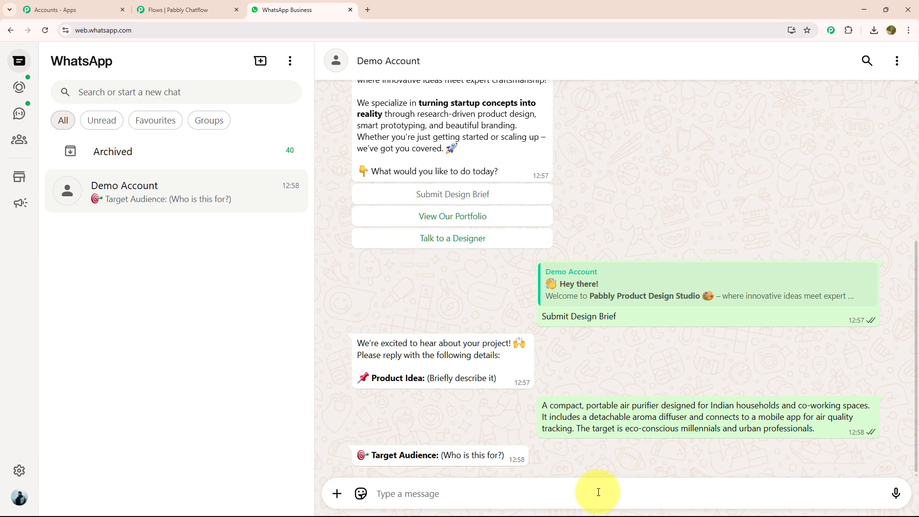
pyautogui.write('Urban millennials aged 25–40 who live in metro cities and care about clean indoor air. They value smart home gadgets, aesthetics, and health-focused tech. Mostly working professionals or small families with mid-to-high income.')
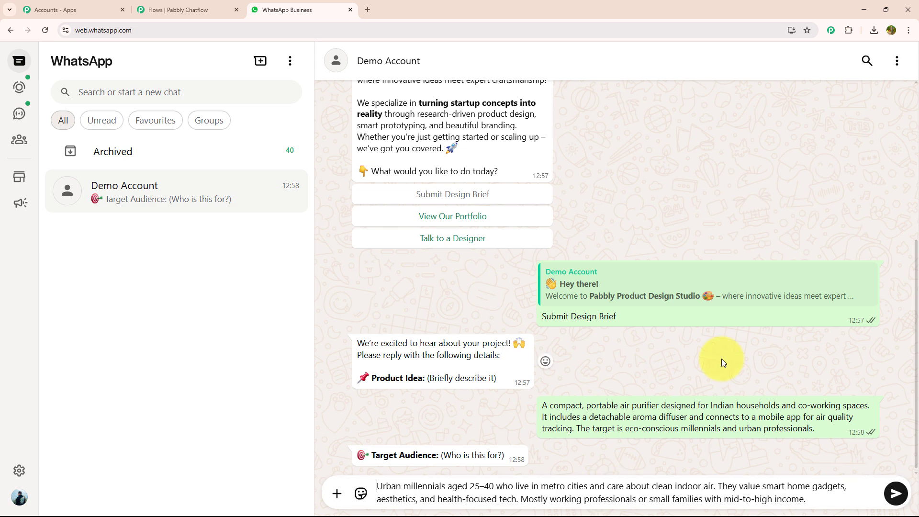
pyautogui.press('Return')
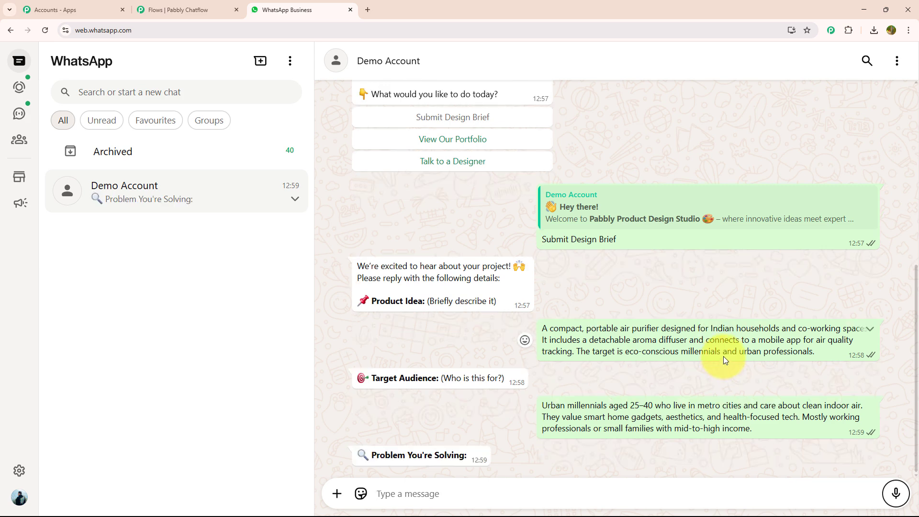
# - Answer the problem question with the text on poor indoor air quality in urban India and the timeline question with "1-2 months"
pyautogui.write('Many people in urban India are exposed to poor indoor air quality due to pollution, dust, and limited ventilation. Existing purifiers are bulky, unattractive, or lack smart features. Users want something compact, stylish, and tech-enabled to keep their air clean without disrupting their lifestyle.')
pyautogui.press('Return')
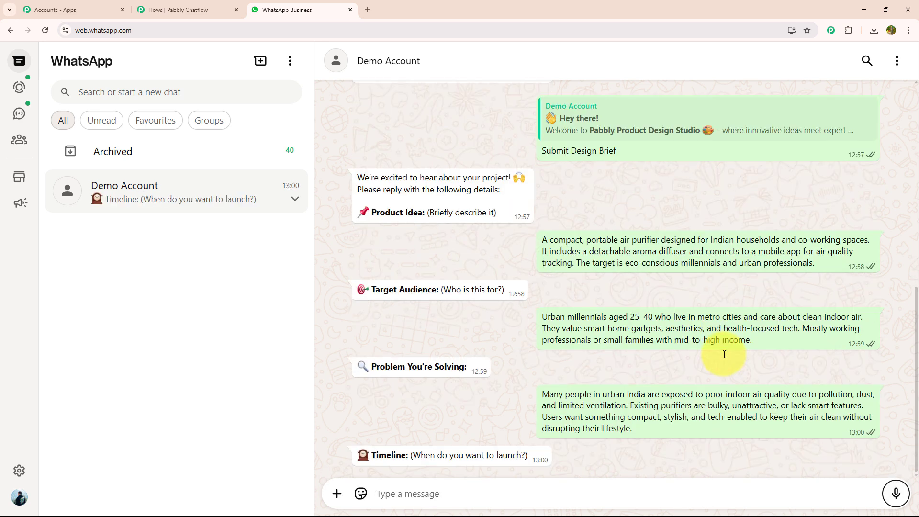
pyautogui.write('1-2 months')
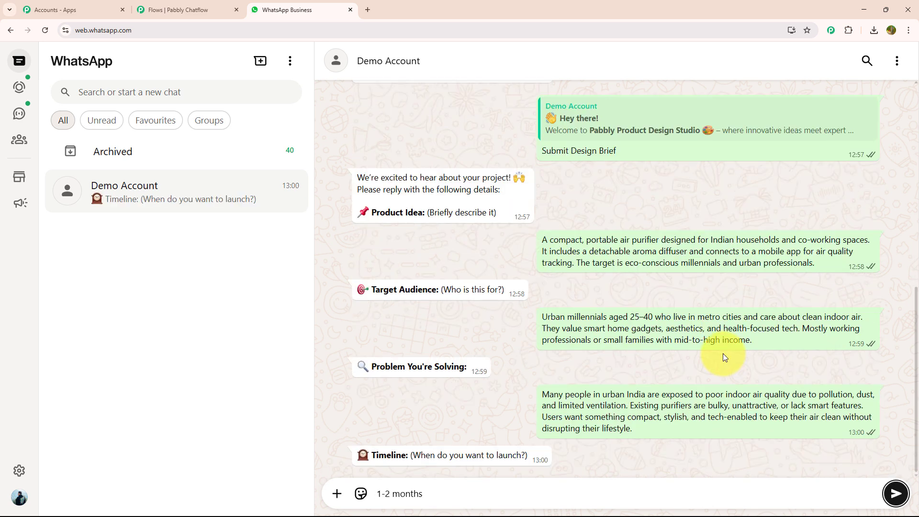
pyautogui.press('Return')
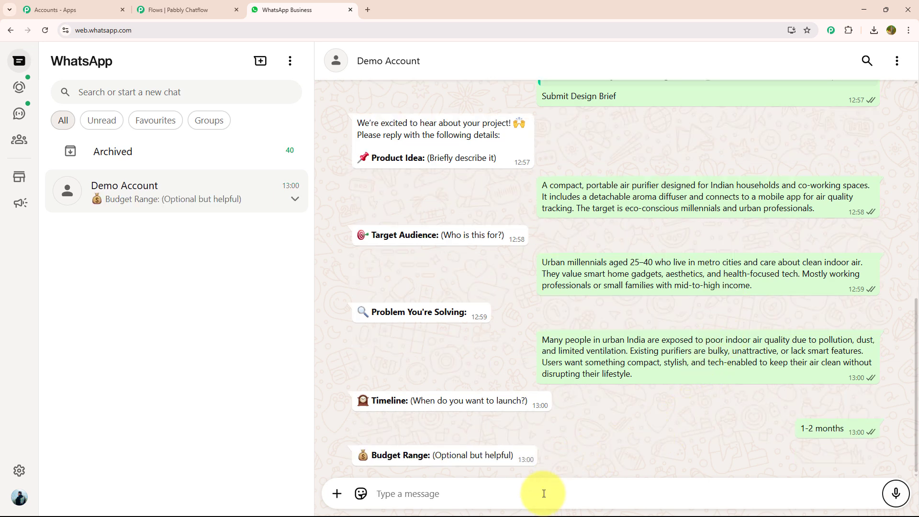
# - Reply to the budget question with ₹1.5 to ₹2 lakhs and phased work, and return to the chatbot's Menu
pyautogui.write('We’re aiming for a total product design and prototyping budget of ₹1.5 to ₹2 lakhs. Open to phased work depending on deliverables (e.g., concept sketch, 3D model, MVP).')
pyautogui.press('Return')
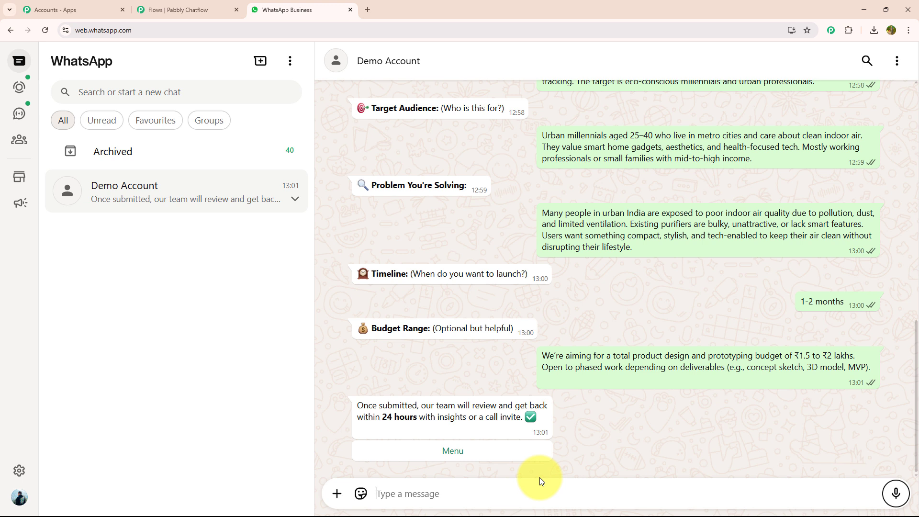
pyautogui.click(512, 454)
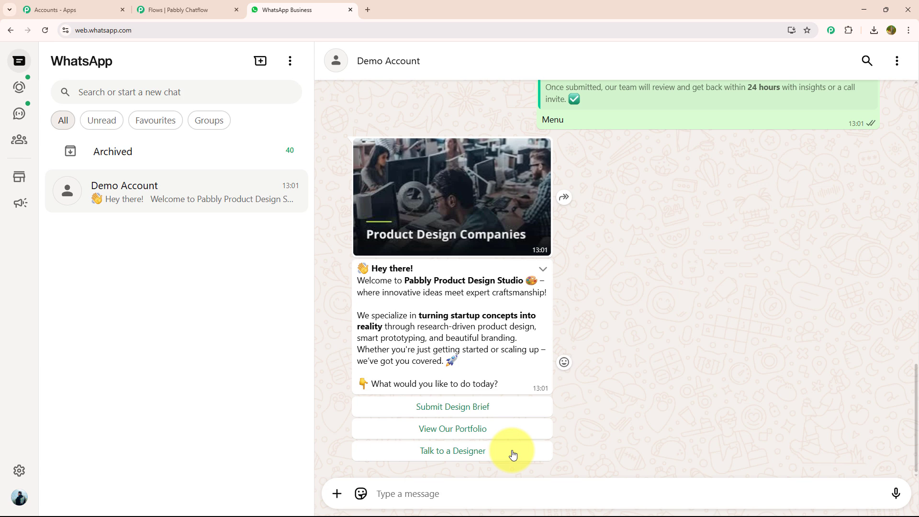
# - Review the chat from the submitted design brief answers down to the repeated welcome message
pyautogui.scroll(15, 514, 454)
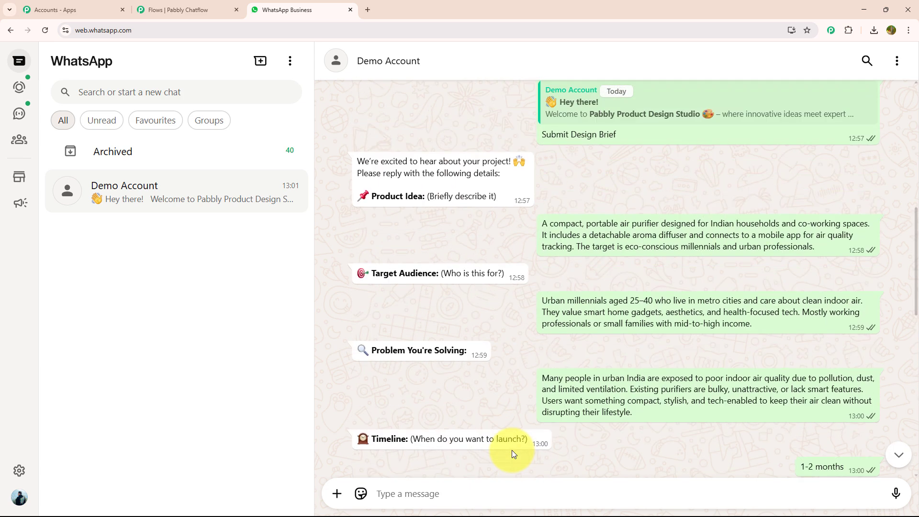
pyautogui.scroll(5, 513, 453)
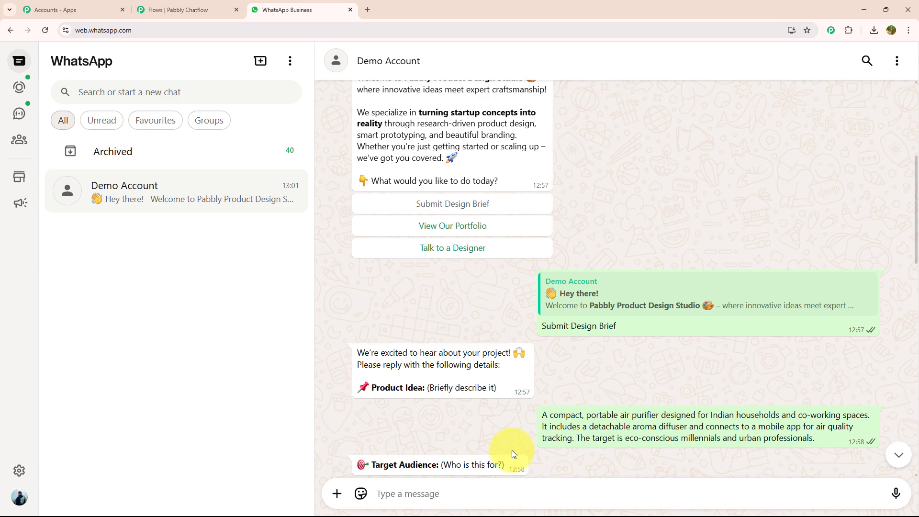
pyautogui.scroll(-6, 512, 453)
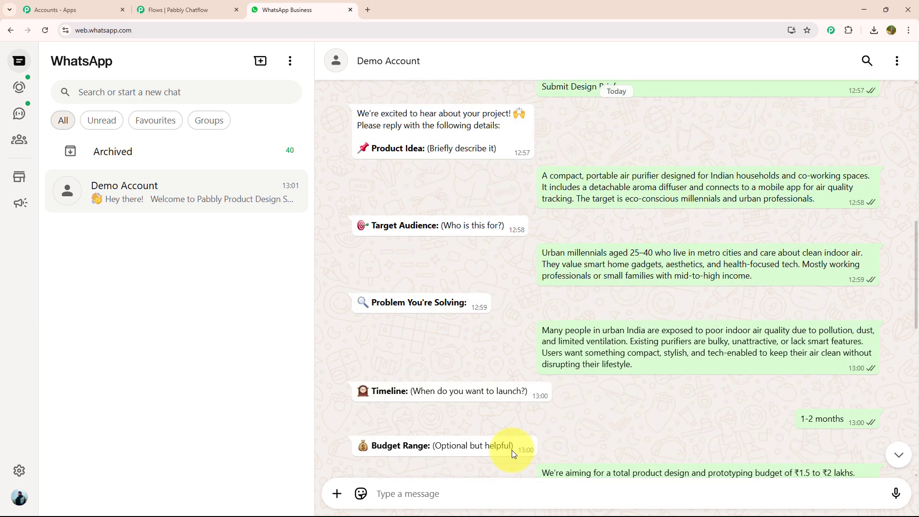
pyautogui.scroll(-8, 512, 451)
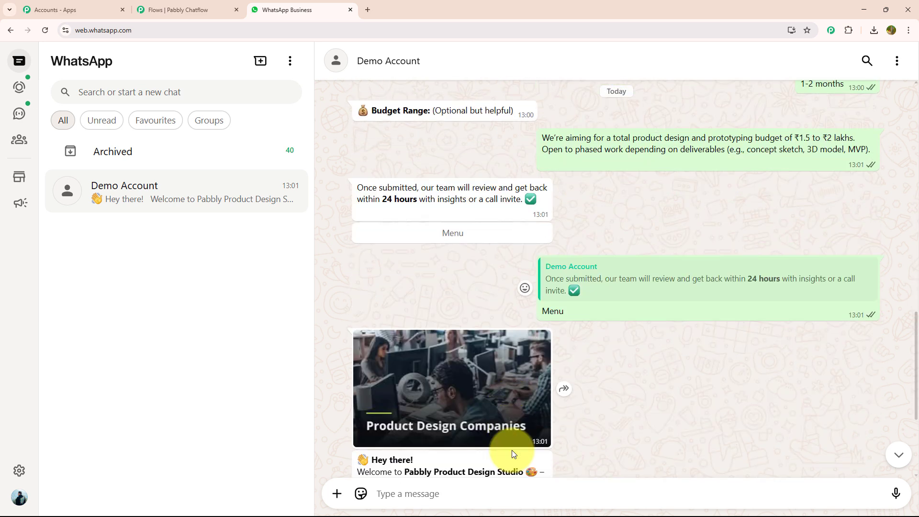
pyautogui.scroll(-5, 512, 453)
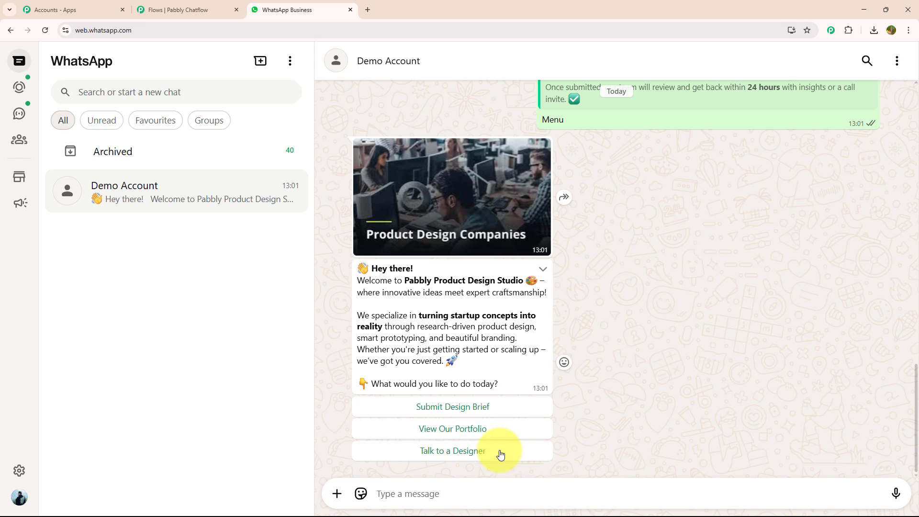
# - Go to pabbly.com/chatflow in a new browser tab, sign in and access the Pabbly Chatflow app
pyautogui.click(374, 12)
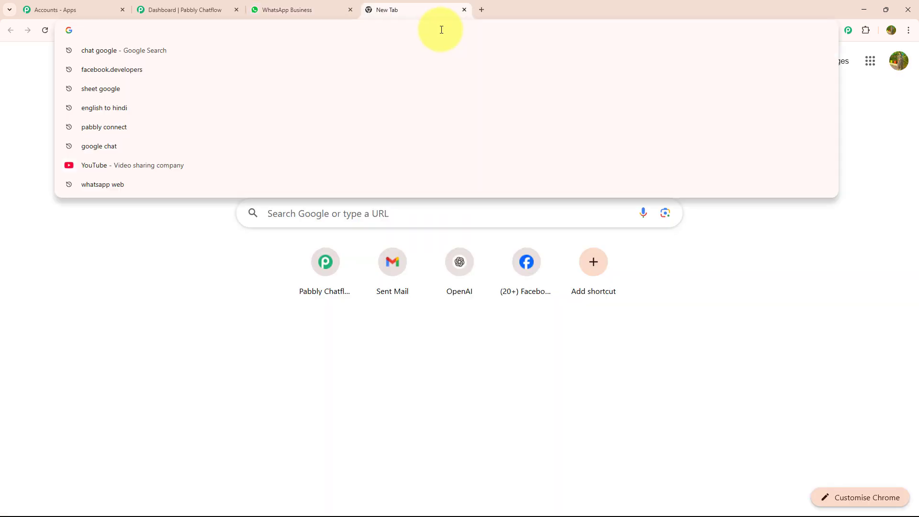
pyautogui.write('p')
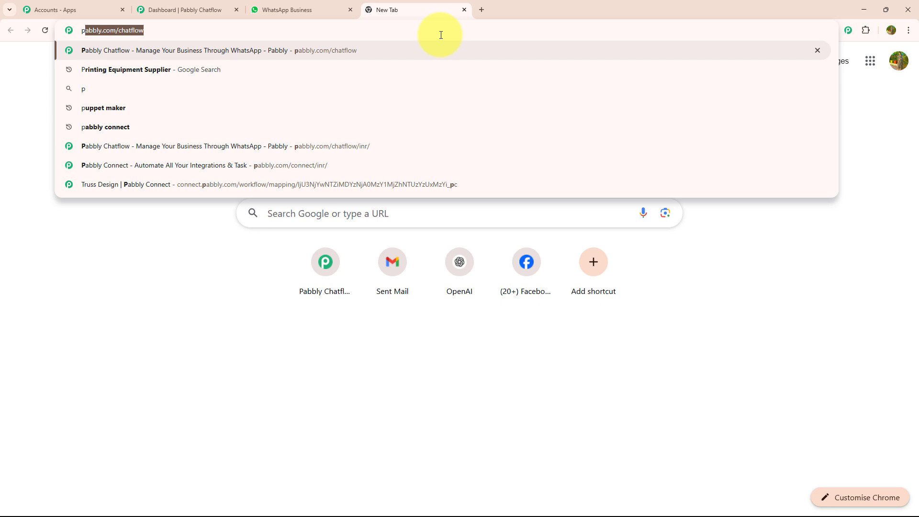
pyautogui.press('Return')
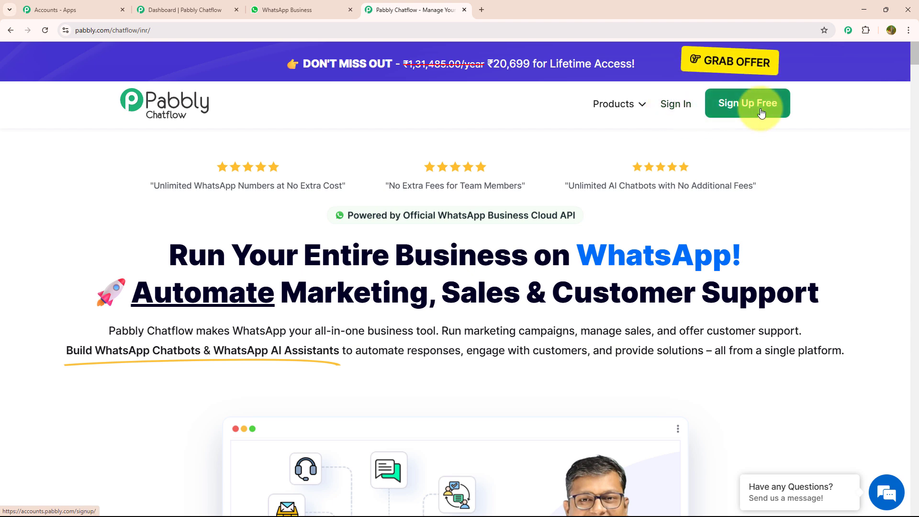
pyautogui.click(681, 112)
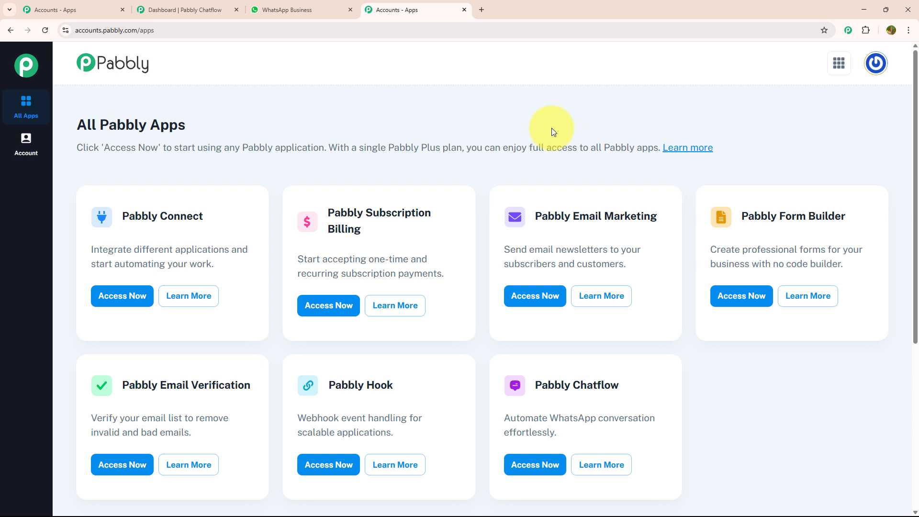
pyautogui.click(534, 471)
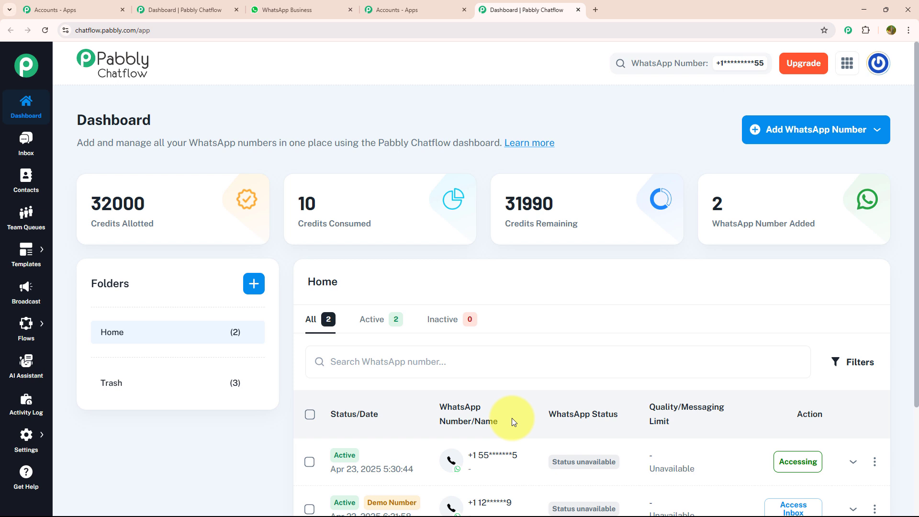
# - Examine the Manual Token Connect and WhatsApp Connect forms for adding a WhatsApp number, leaving both without connecting
pyautogui.click(771, 138)
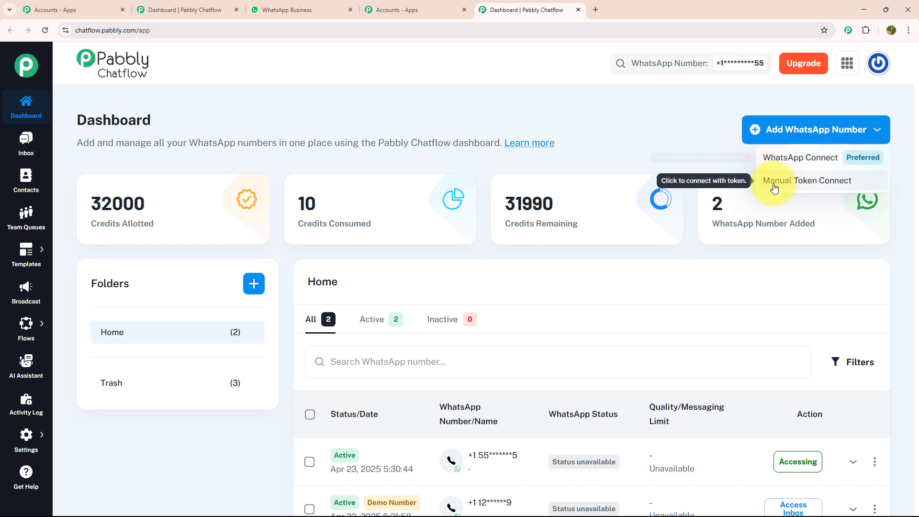
pyautogui.click(796, 183)
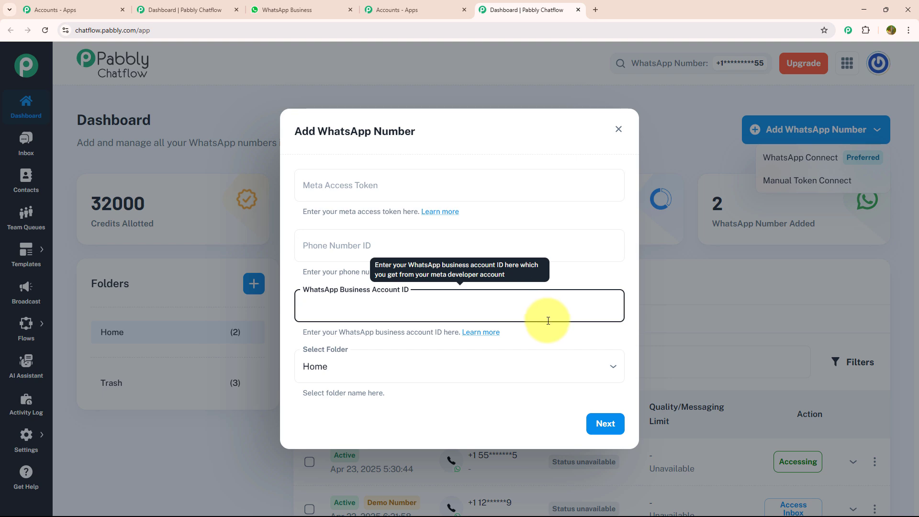
pyautogui.click(746, 170)
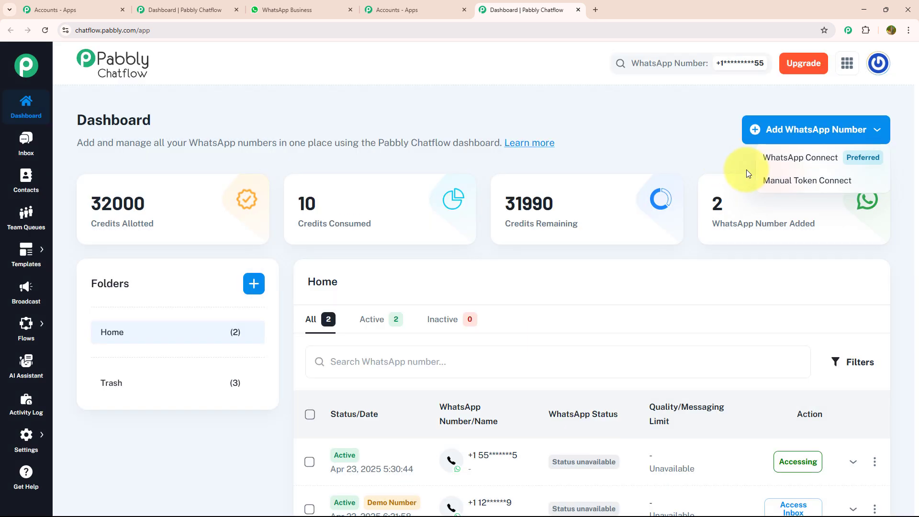
pyautogui.click(778, 162)
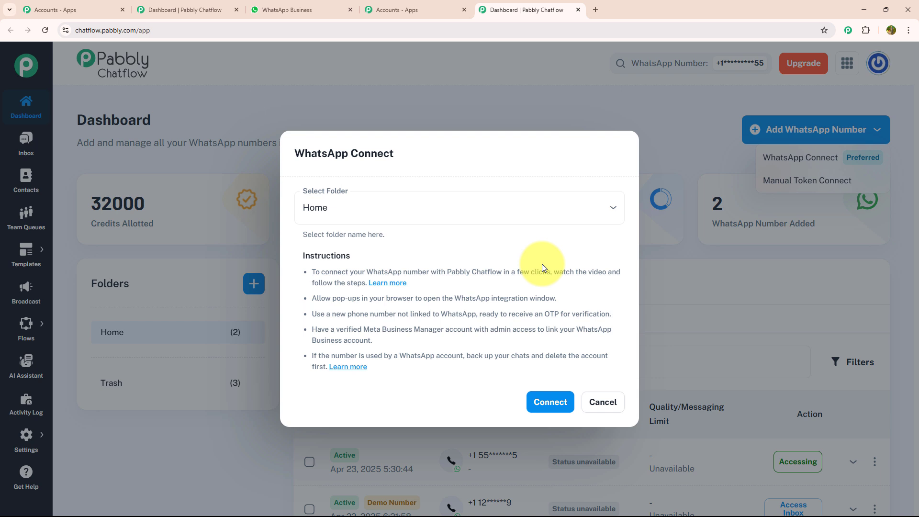
pyautogui.click(602, 402)
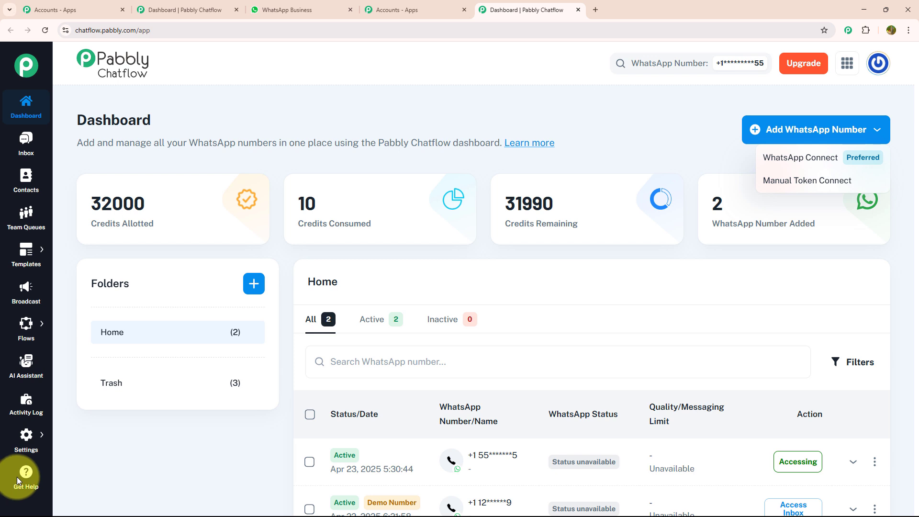
pyautogui.click(33, 145)
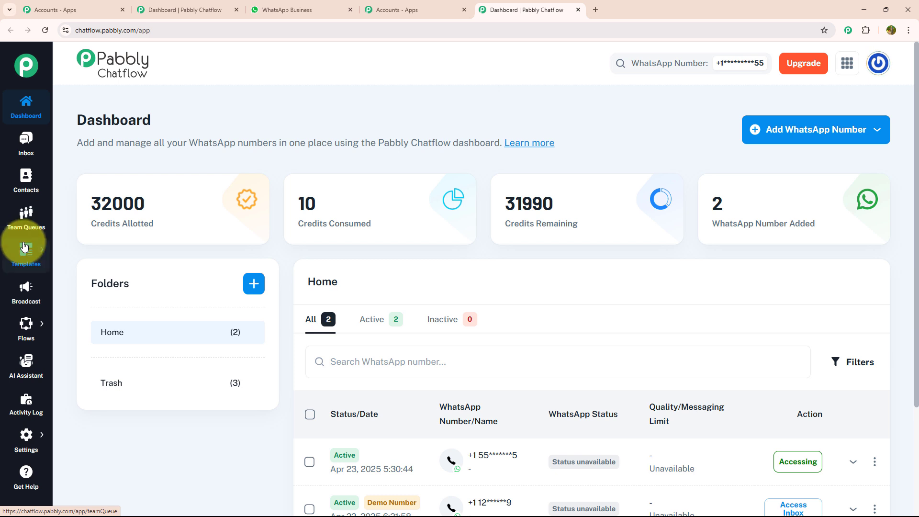
# - Go to the Flow Builder from the dashboard and add a new flow
pyautogui.moveTo(25, 253)
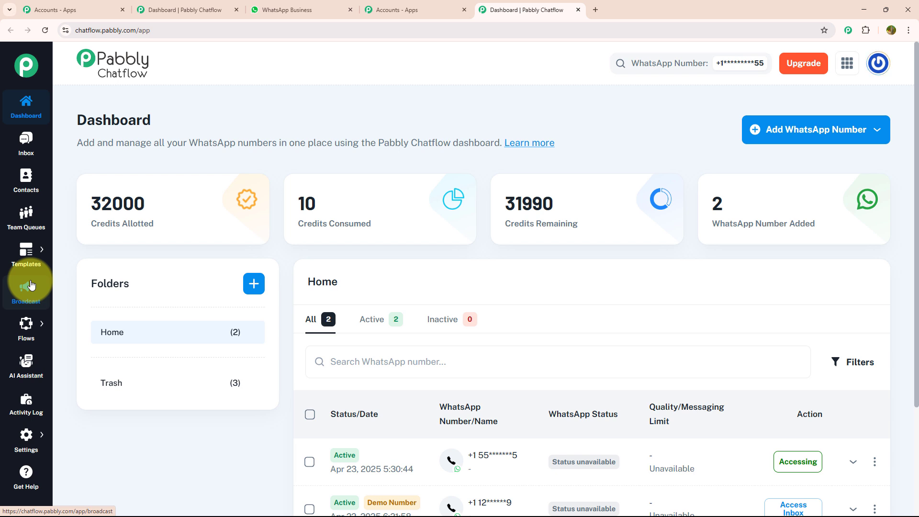
pyautogui.moveTo(28, 328)
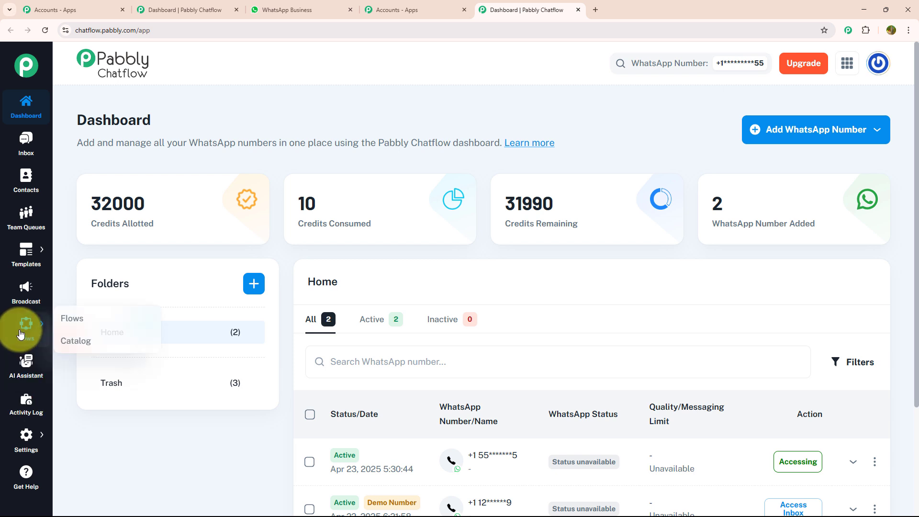
pyautogui.click(67, 322)
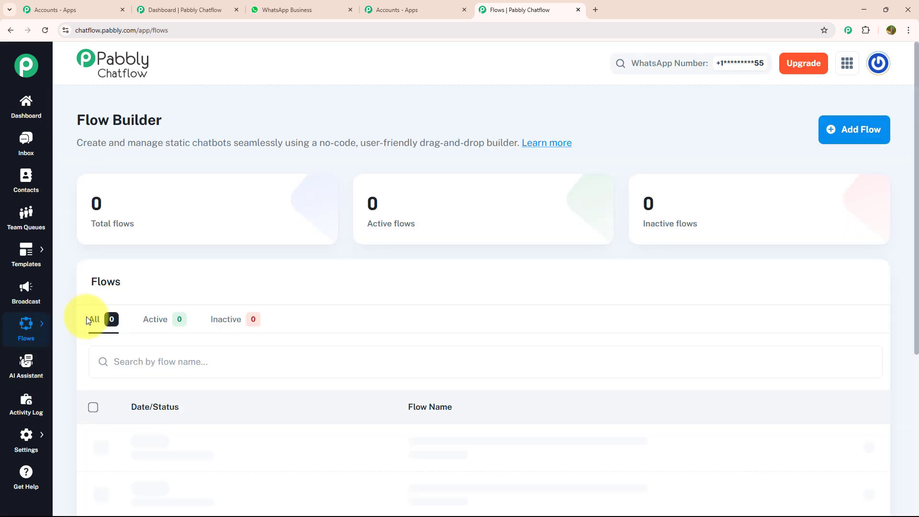
pyautogui.moveTo(145, 211)
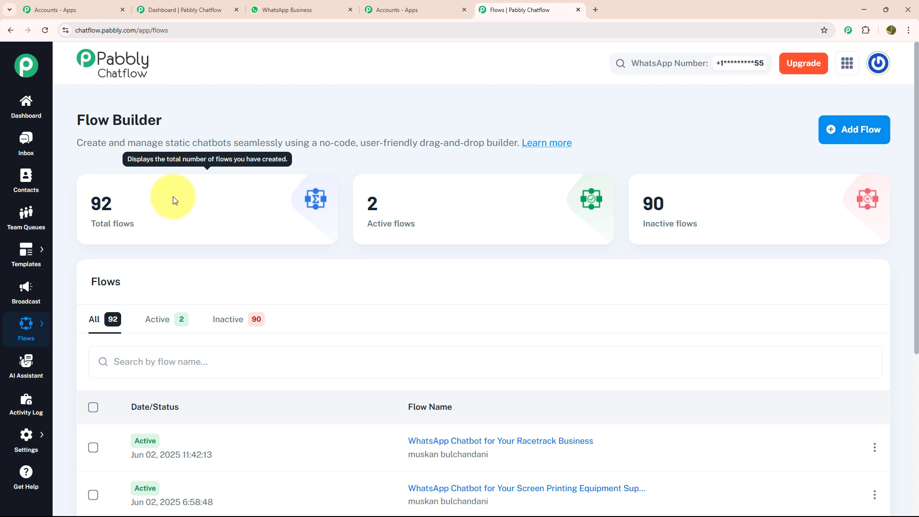
pyautogui.click(835, 133)
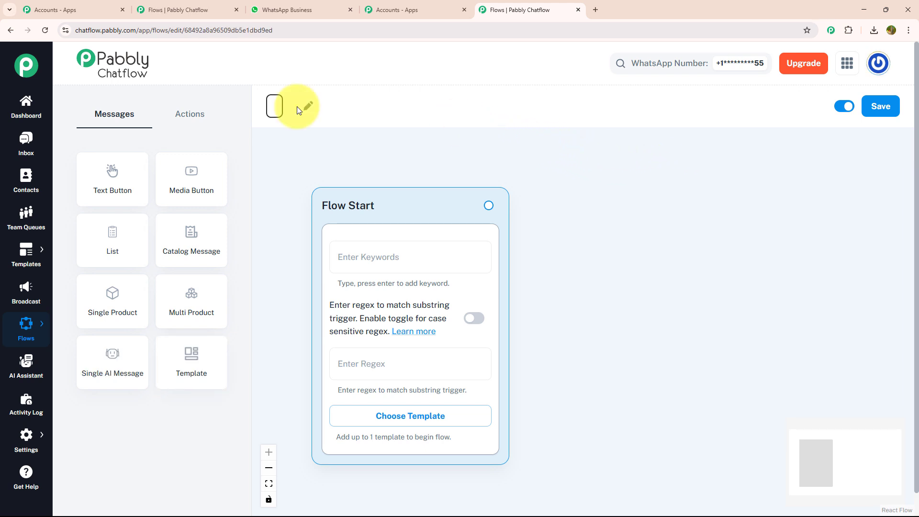
# - Name the new flow "WhatsApp Chatbot for Your Product Design Firm Business"
pyautogui.click(271, 104)
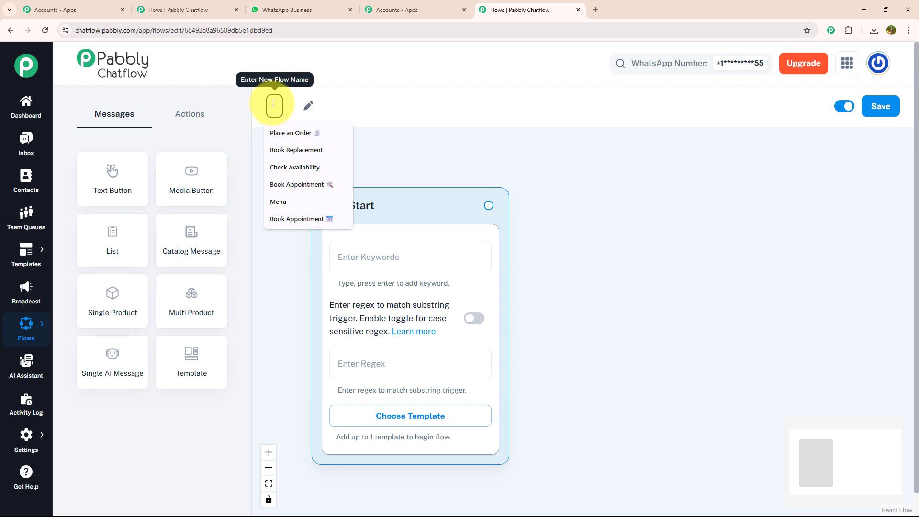
pyautogui.write('WhatsApp Chatbot for Your Product Design Firm Business')
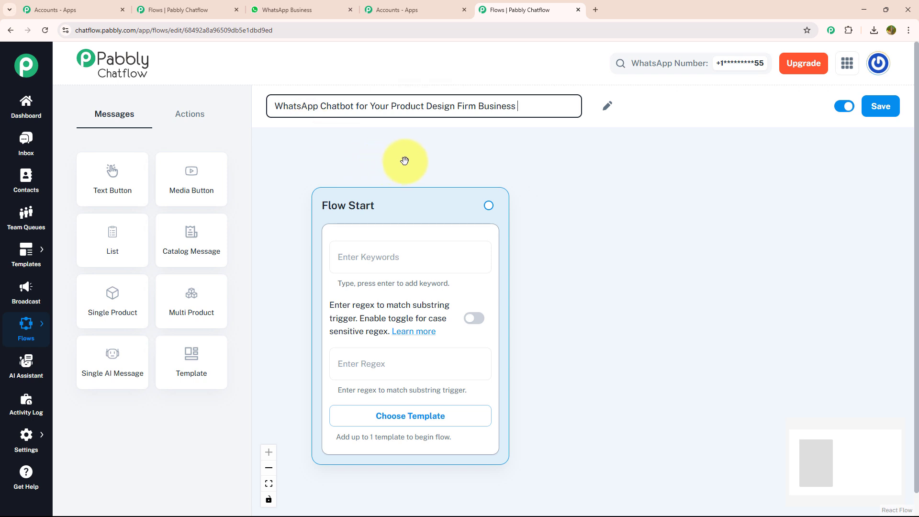
pyautogui.click(477, 177)
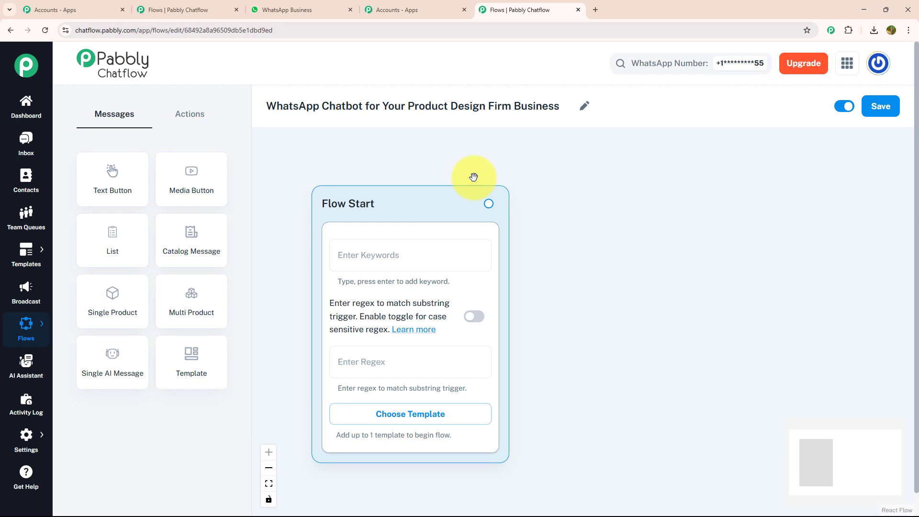
# - Check the approved templates for Flow Start without choosing one, and set its trigger regex to [\s\S]+
pyautogui.click(438, 419)
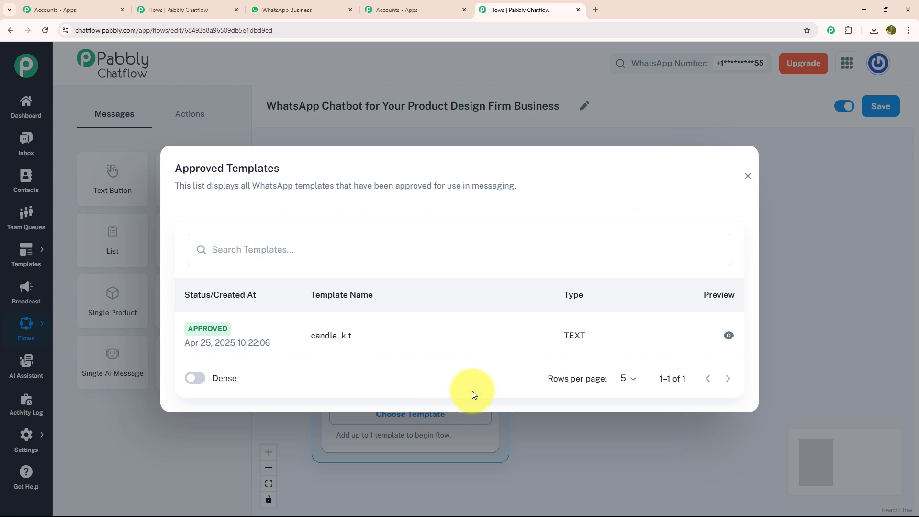
pyautogui.click(747, 176)
pyautogui.click(459, 369)
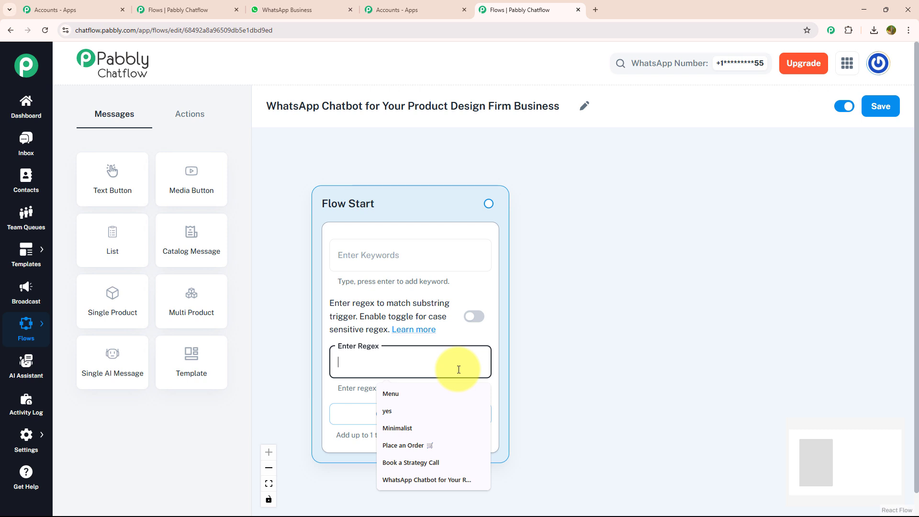
pyautogui.click(456, 330)
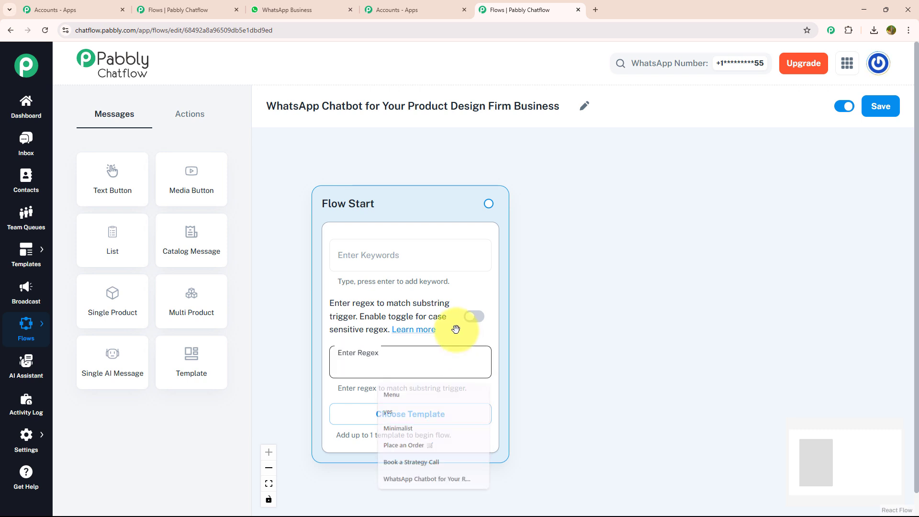
pyautogui.click(419, 253)
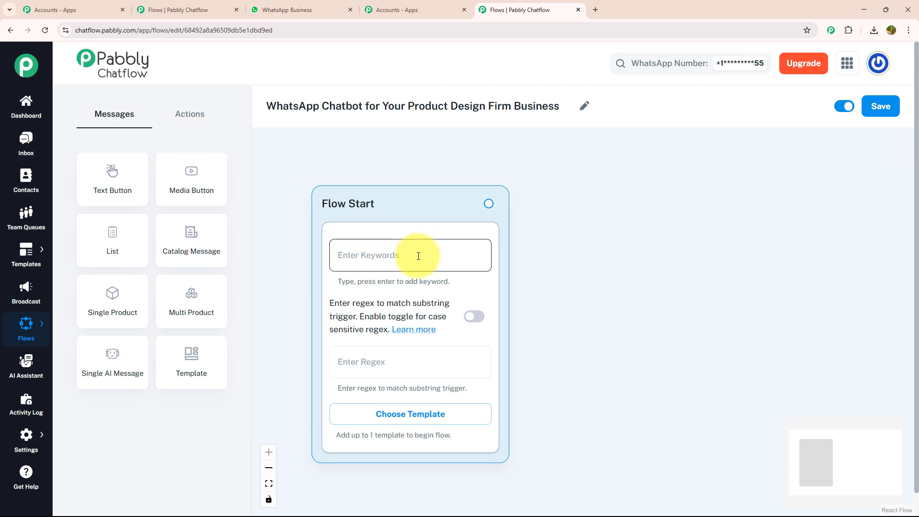
pyautogui.click(434, 319)
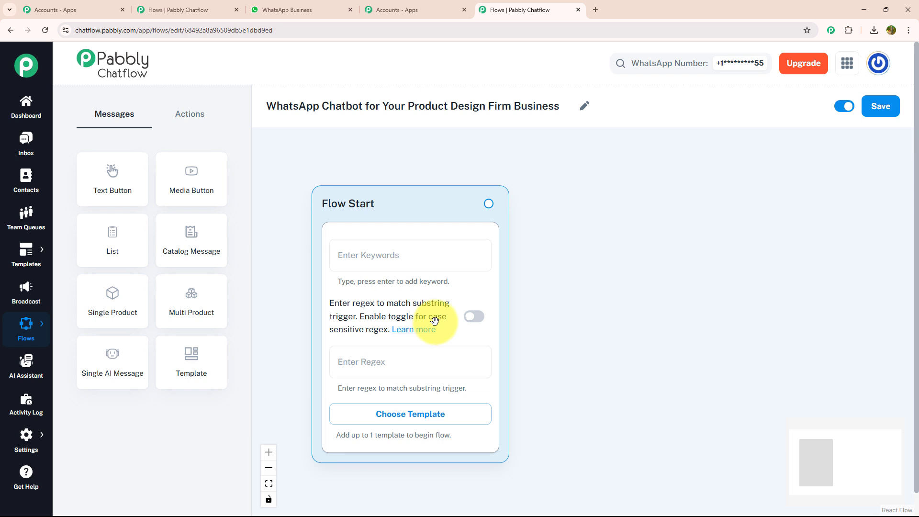
pyautogui.write('[\\s\\S]+')
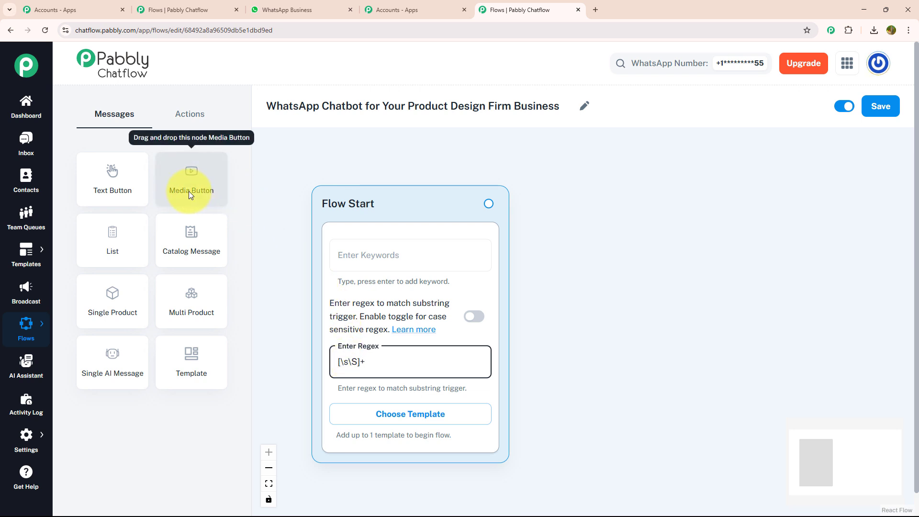
# - Add a Media Button message linked from Flow Start and upload the Product Design Companies image to it
pyautogui.moveTo(186, 188); pyautogui.dragTo(602, 270)
pyautogui.moveTo(489, 203); pyautogui.dragTo(445, 488)
pyautogui.moveTo(415, 435); pyautogui.dragTo(322, 292)
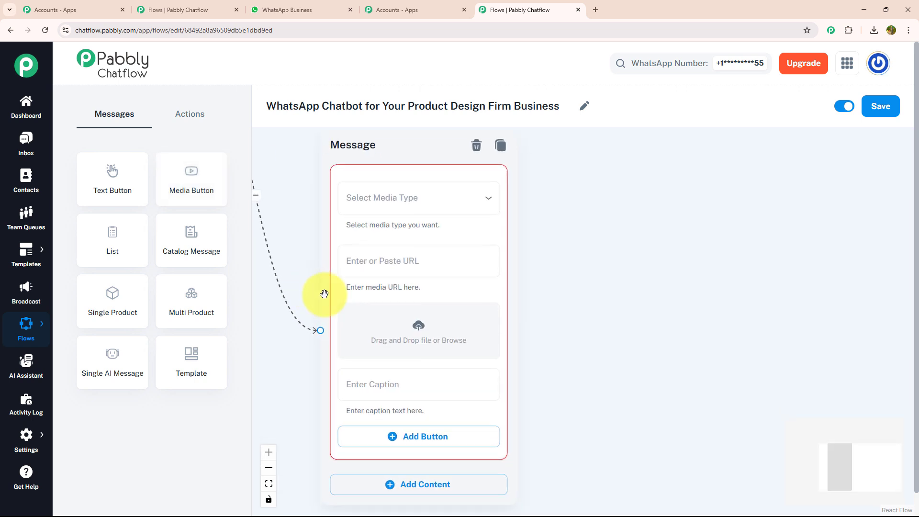
pyautogui.click(417, 336)
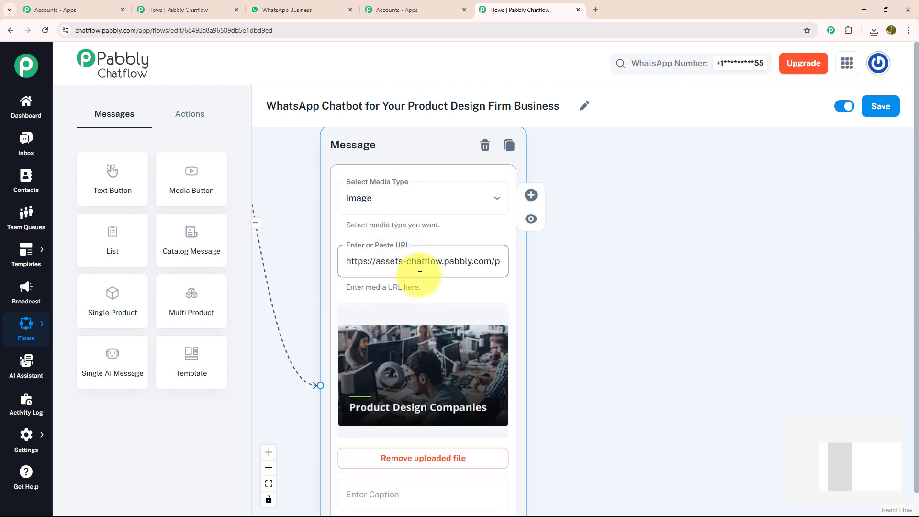
# - Add Text + Button content below the image and paste in the Pabbly Product Design Studio welcome message
pyautogui.moveTo(590, 342); pyautogui.dragTo(566, 135)
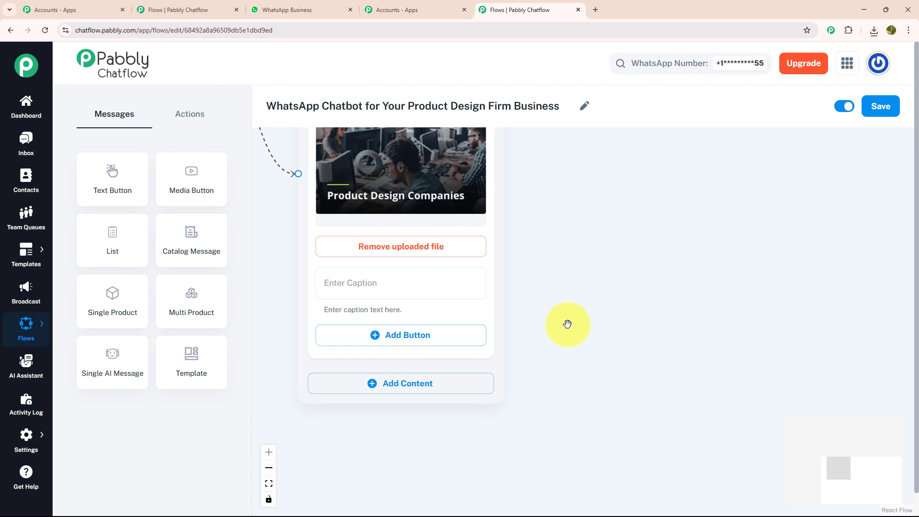
pyautogui.scroll(-2, 567, 325)
pyautogui.scroll(1, 598, 368)
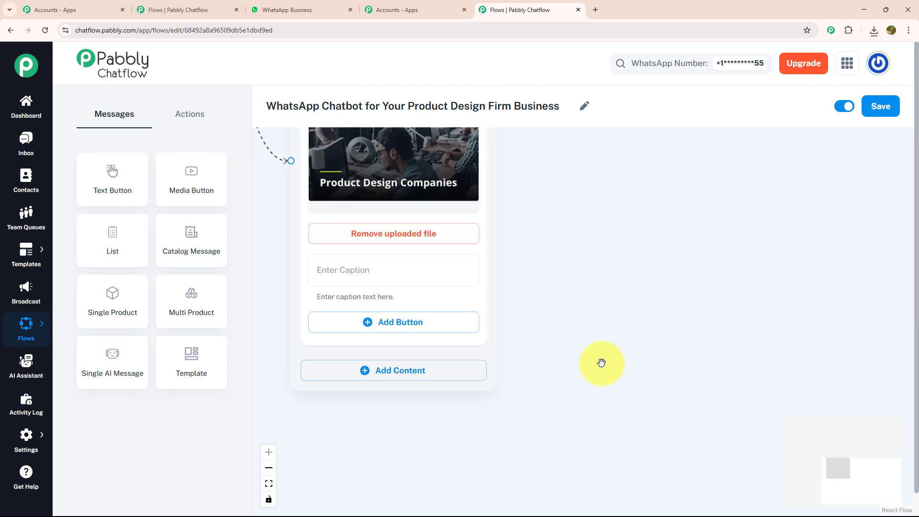
pyautogui.click(426, 366)
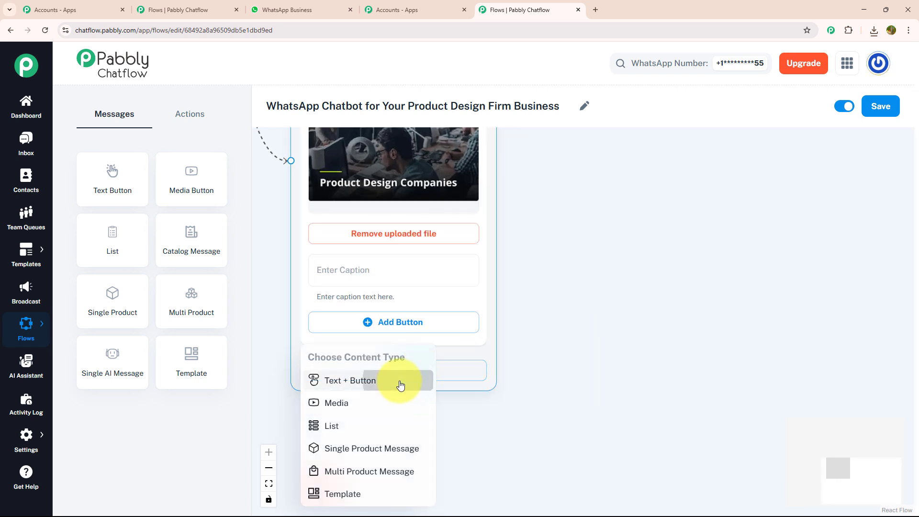
pyautogui.click(409, 381)
pyautogui.click(420, 408)
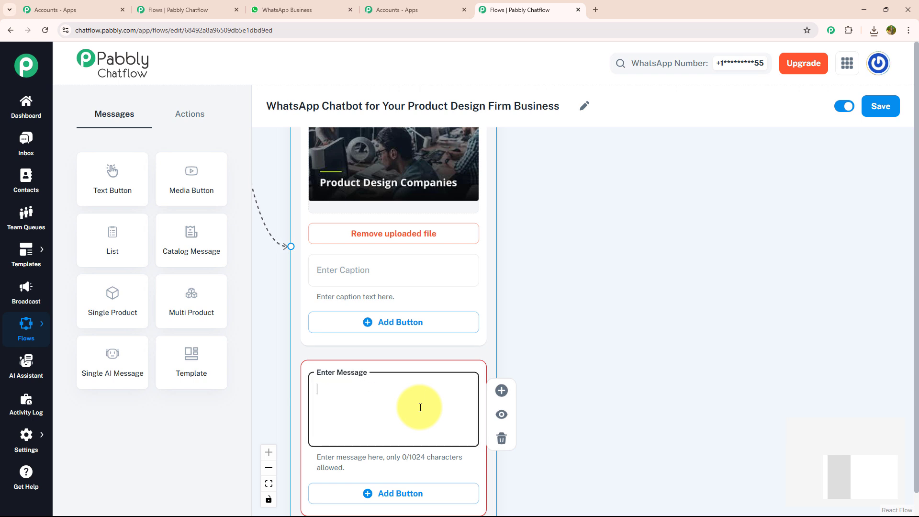
pyautogui.hotkey('ctrl', 'v')
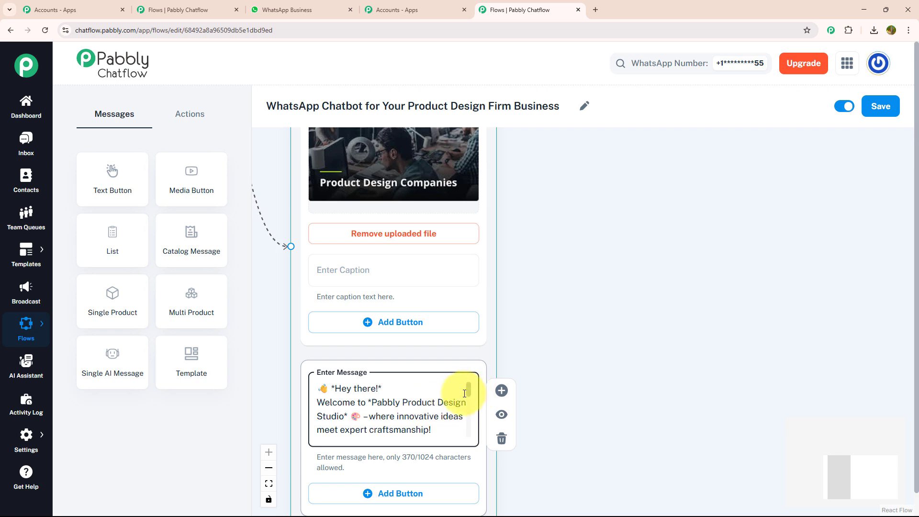
pyautogui.moveTo(468, 392); pyautogui.dragTo(474, 411)
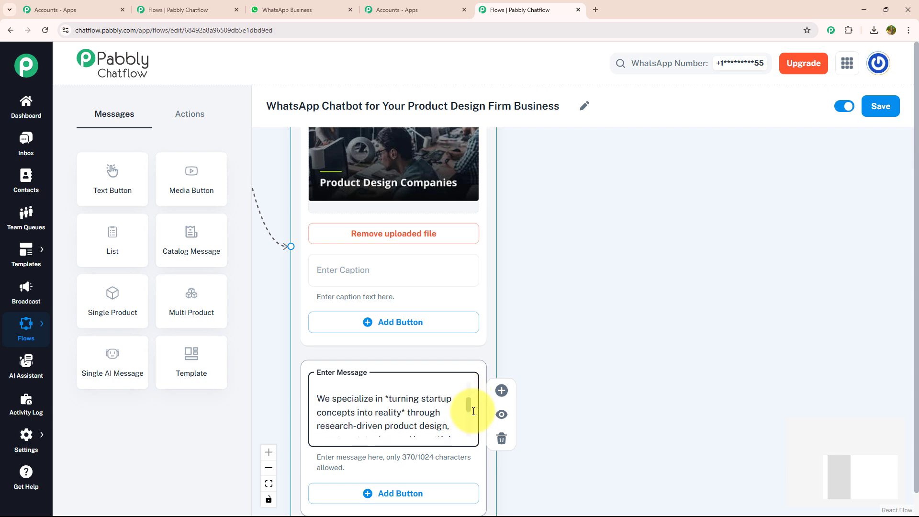
pyautogui.moveTo(474, 412); pyautogui.dragTo(474, 429)
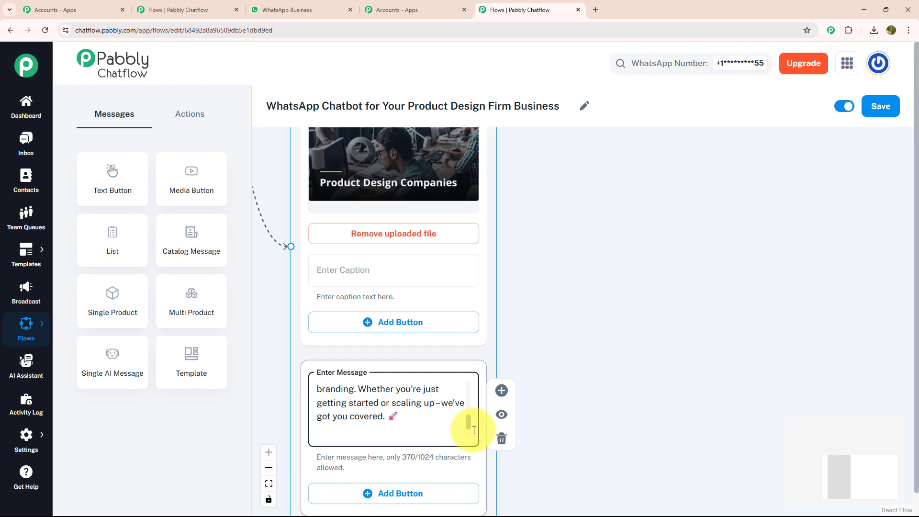
pyautogui.scroll(-1, 470, 431)
pyautogui.click(538, 447)
# - Add three buttons under the welcome message: Submit Design Brief, View Our Portfolio and Talk to a Designer
pyautogui.moveTo(552, 395); pyautogui.dragTo(567, 310)
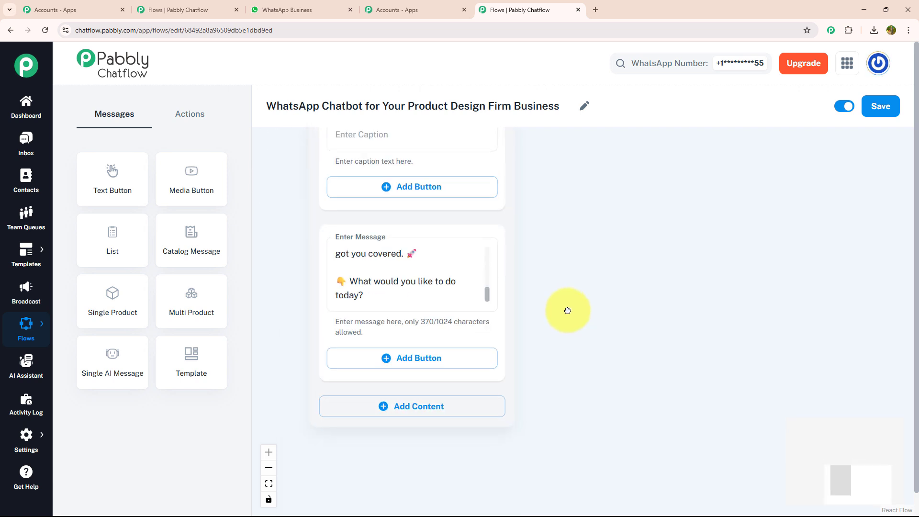
pyautogui.click(462, 360)
pyautogui.click(460, 357)
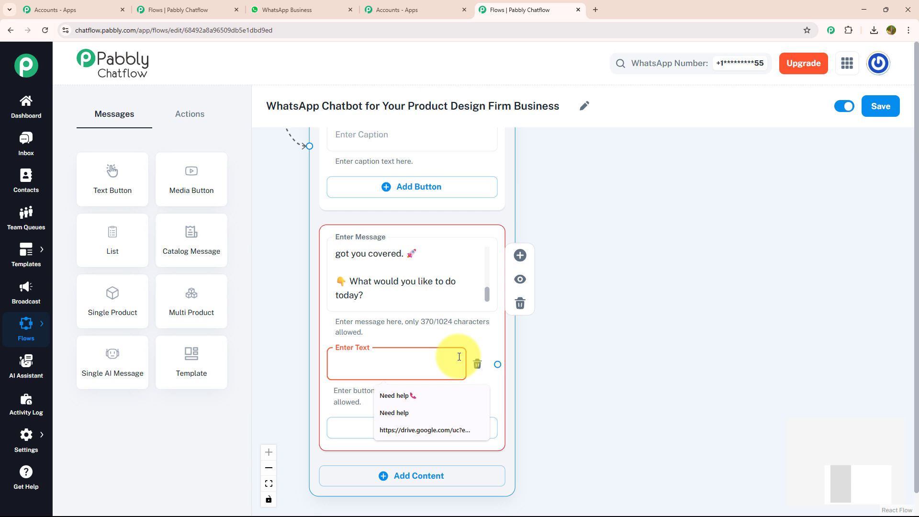
pyautogui.write('Submit Design Brief')
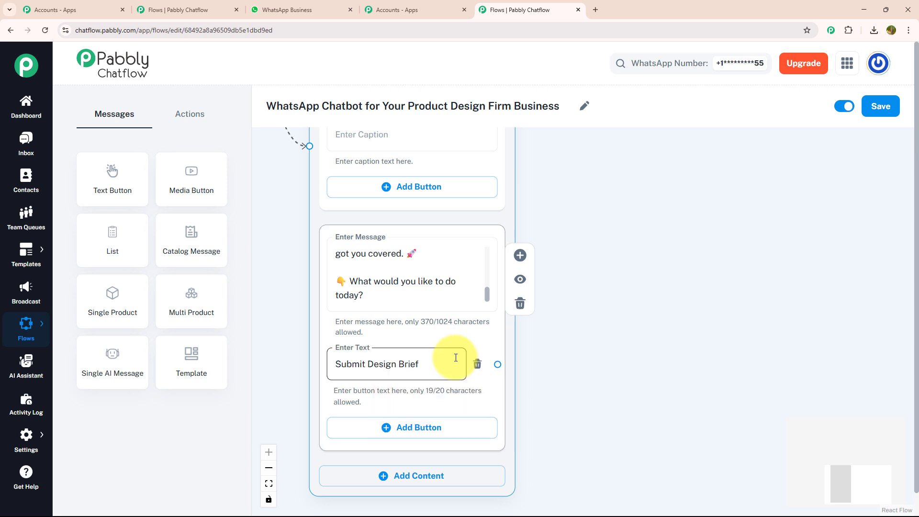
pyautogui.click(481, 431)
pyautogui.click(436, 433)
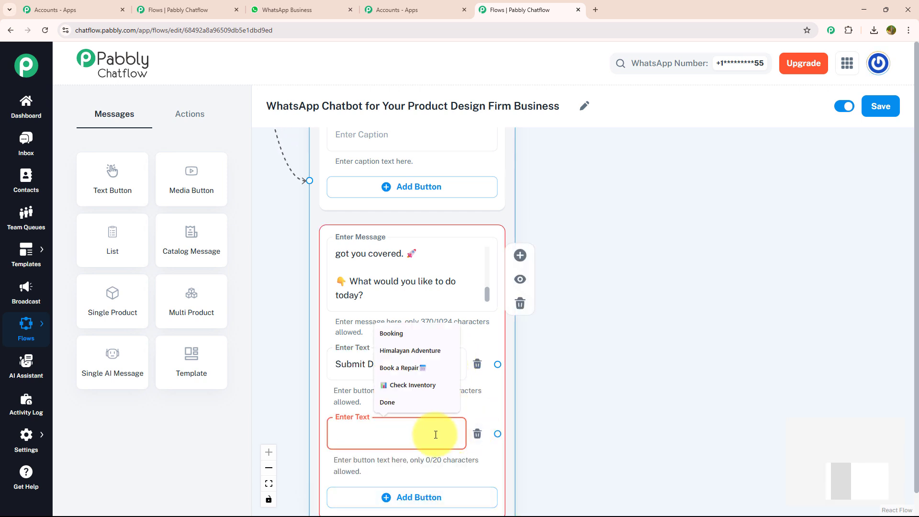
pyautogui.write('View Our Portfolio')
pyautogui.moveTo(541, 417); pyautogui.dragTo(556, 276)
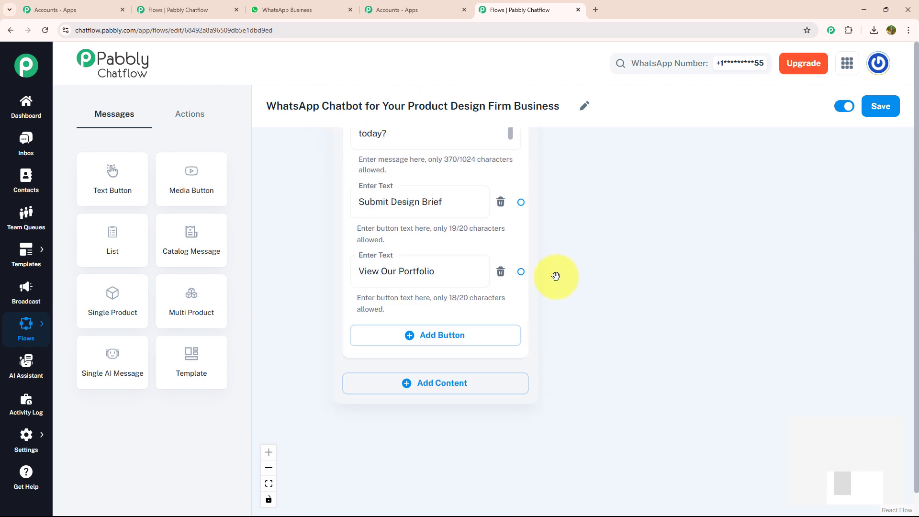
pyautogui.click(481, 339)
pyautogui.click(455, 353)
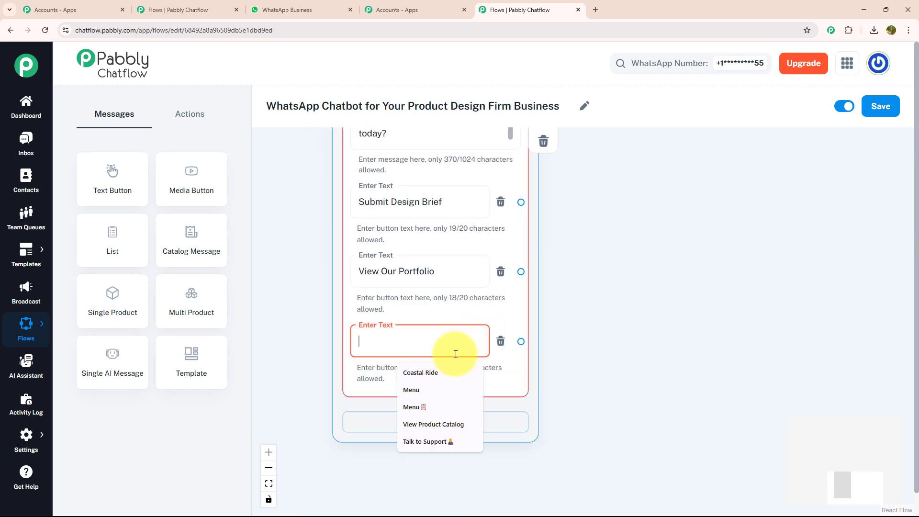
pyautogui.write('Talk to a Designer')
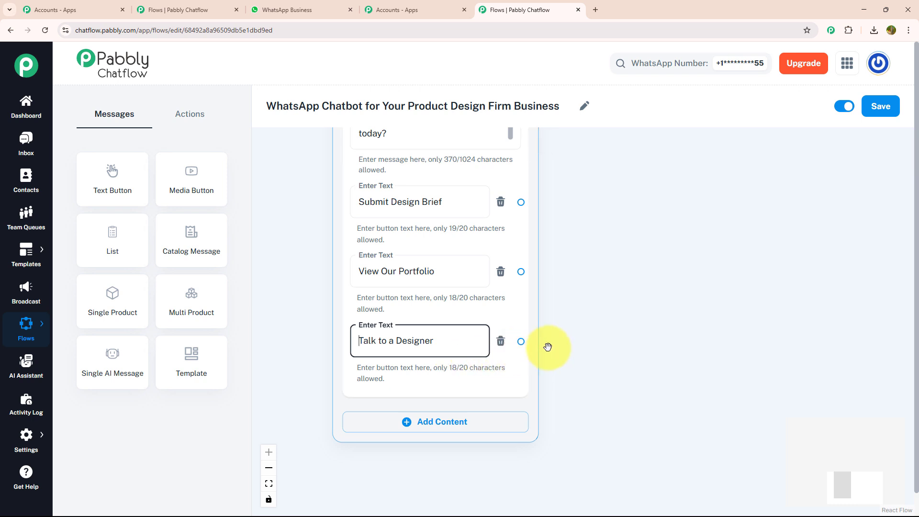
# - Add an Ask Question action beside the welcome message and link the Submit Design Brief button to it
pyautogui.scroll(3, 548, 346)
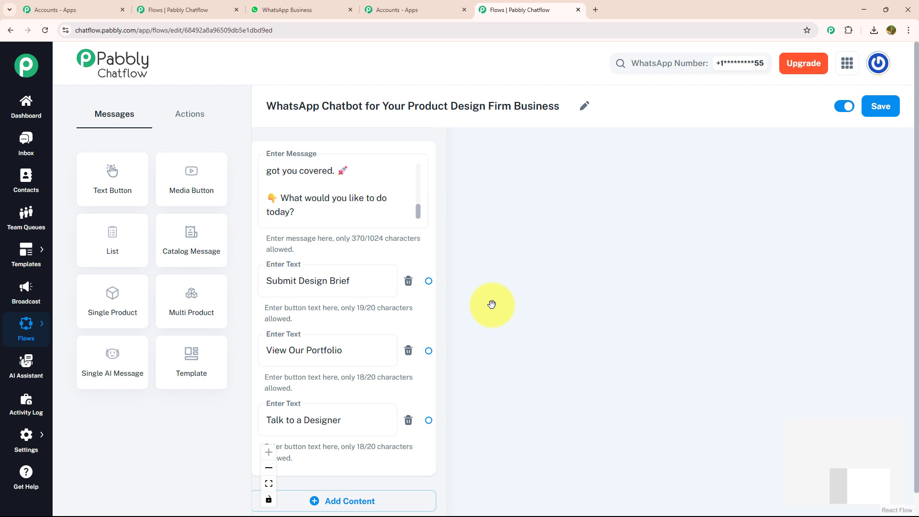
pyautogui.click(176, 119)
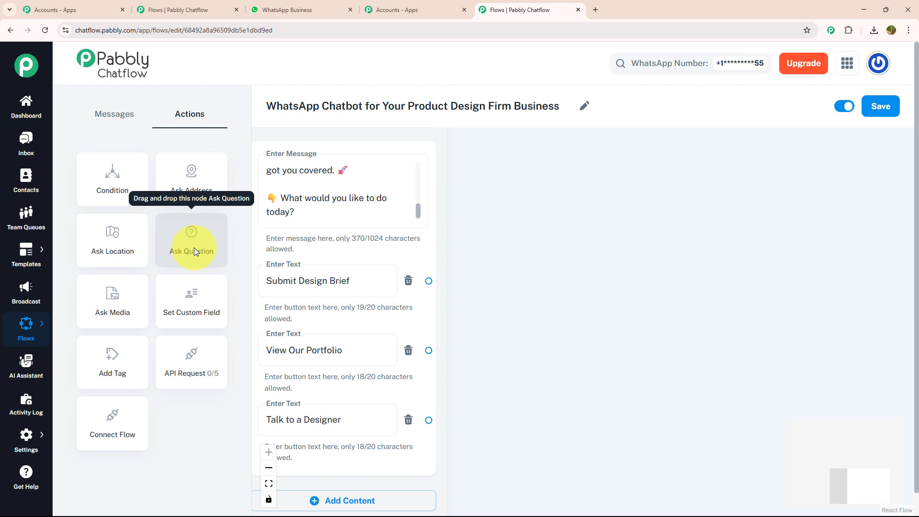
pyautogui.moveTo(194, 249); pyautogui.dragTo(583, 271)
pyautogui.moveTo(428, 281); pyautogui.dragTo(582, 441)
# - Paste the message "We're excited to hear about your project!" with the requested reply details into the Question node
pyautogui.click(632, 358)
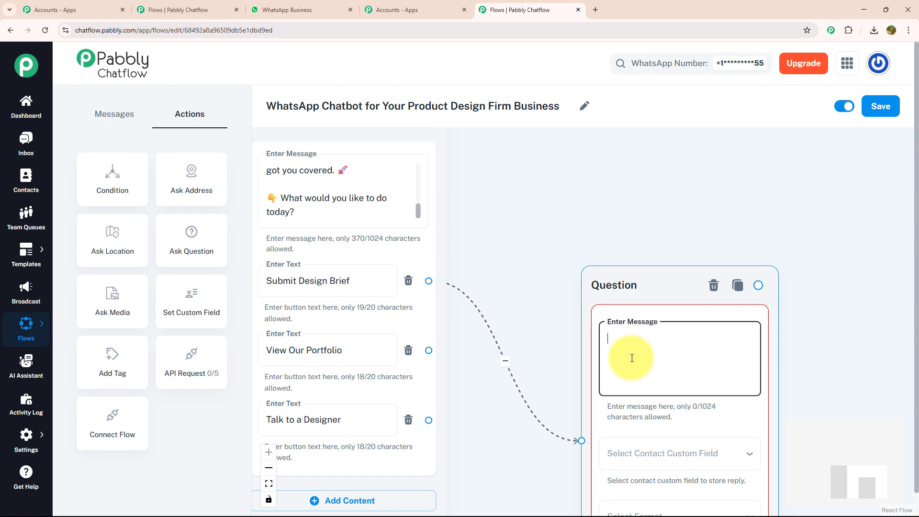
pyautogui.hotkey('ctrl', 'v')
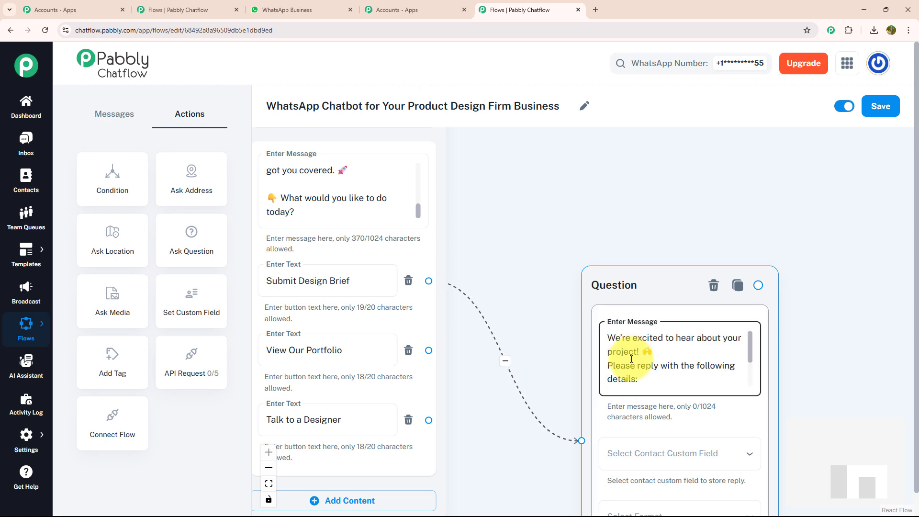
pyautogui.scroll(-1, 534, 304)
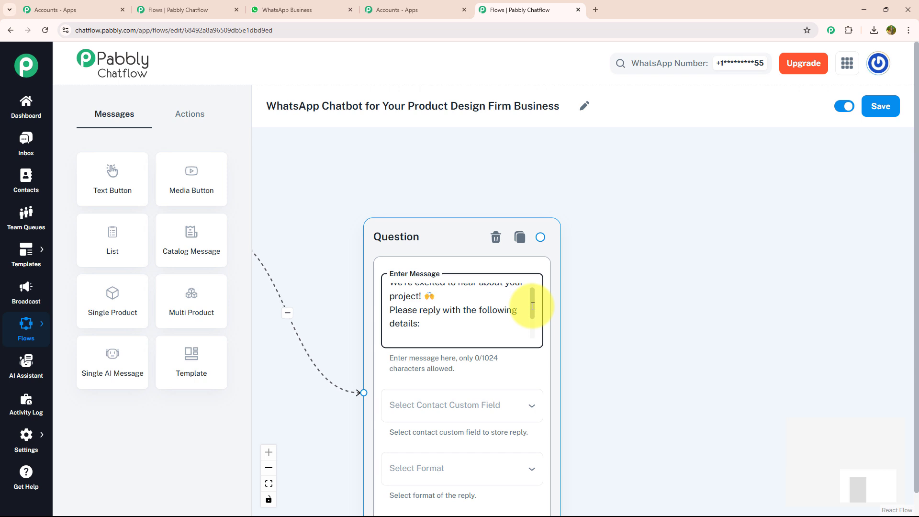
# - Store the product idea question's reply in the Idea contact custom field with the format Any
pyautogui.scroll(-2, 532, 311)
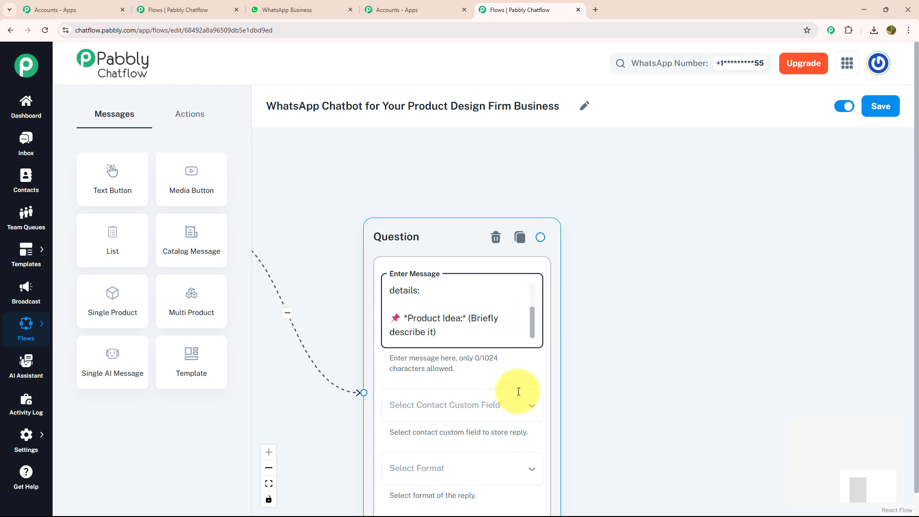
pyautogui.click(510, 415)
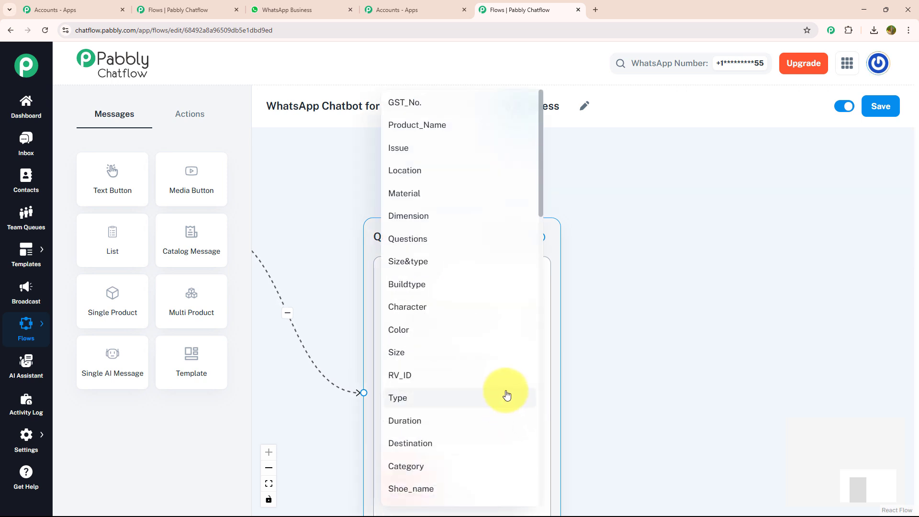
pyautogui.click(507, 397)
pyautogui.click(477, 472)
pyautogui.click(467, 363)
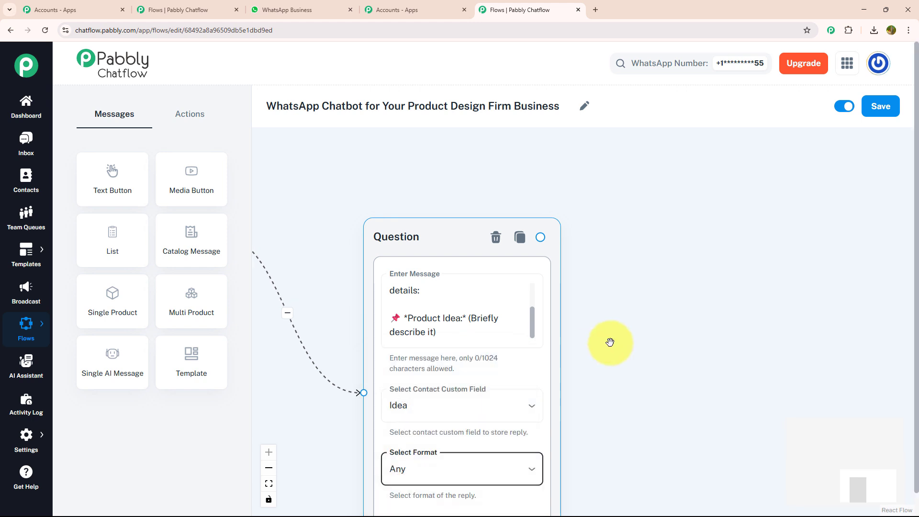
# - Link a new Ask Question node after the product idea question, with the message "🎯 *Target Audience:* (Who is this for?)"
pyautogui.scroll(-2, 585, 345)
pyautogui.scroll(2, 552, 318)
pyautogui.scroll(-1, 556, 317)
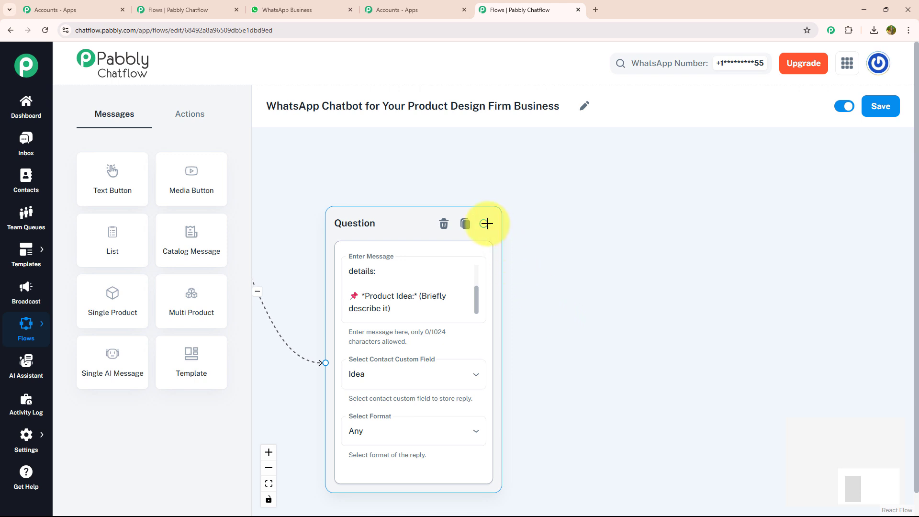
pyautogui.click(189, 113)
pyautogui.click(191, 216)
pyautogui.moveTo(482, 224); pyautogui.dragTo(647, 450)
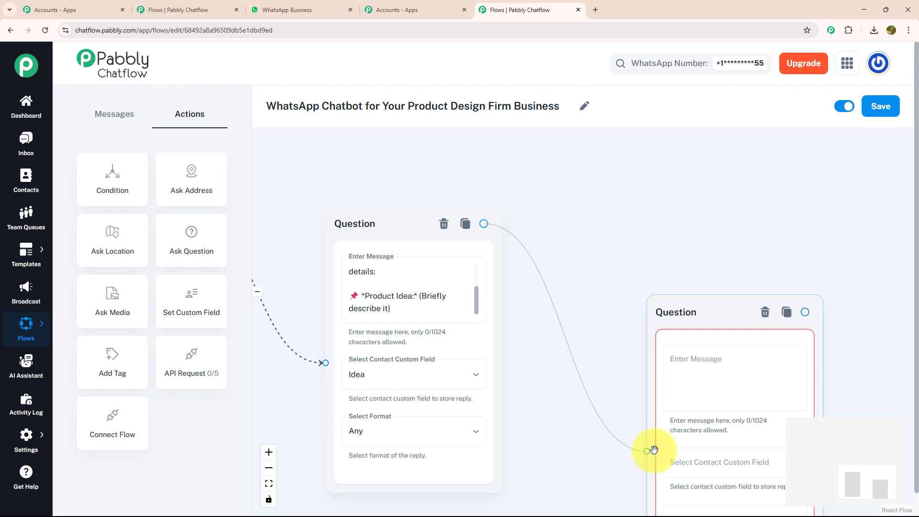
pyautogui.moveTo(608, 412); pyautogui.dragTo(445, 392)
pyautogui.click(487, 348)
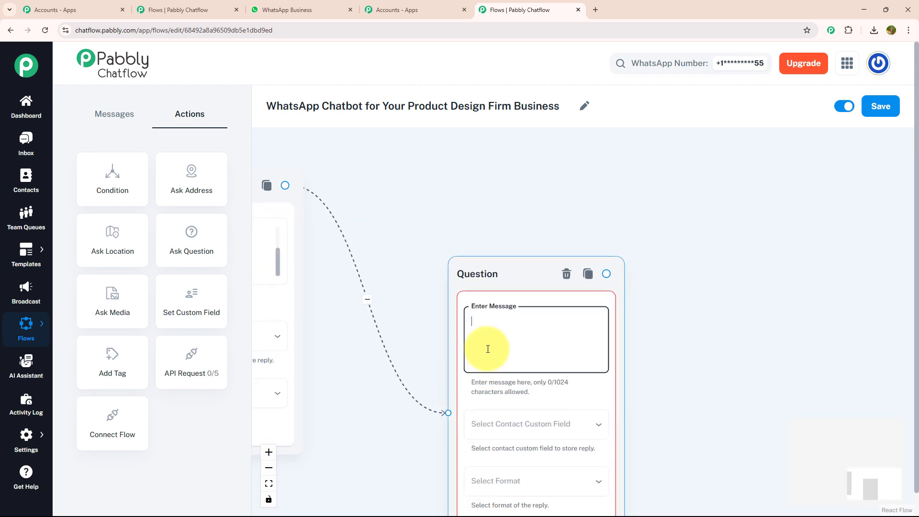
pyautogui.write('🎯 *Target Audience:* (Who is this for?)')
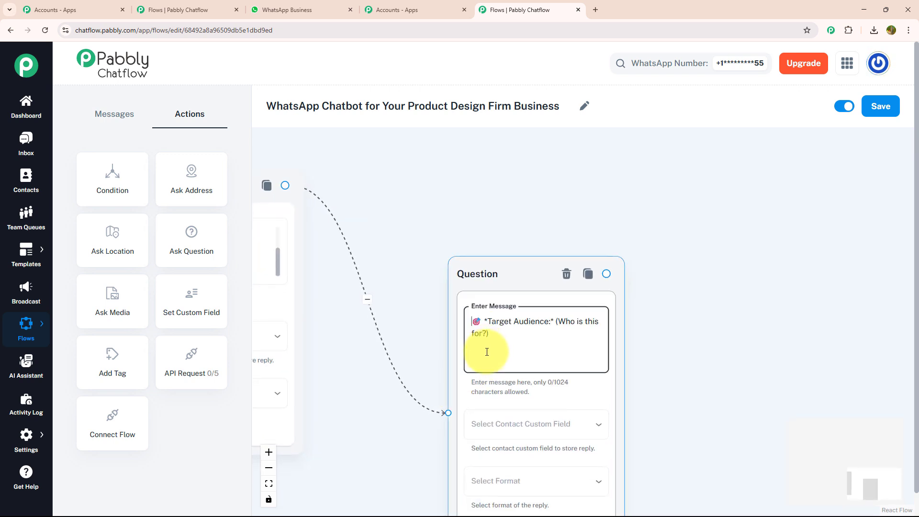
# - Store the target audience question's reply in the Audience custom field with the format Any
pyautogui.click(511, 424)
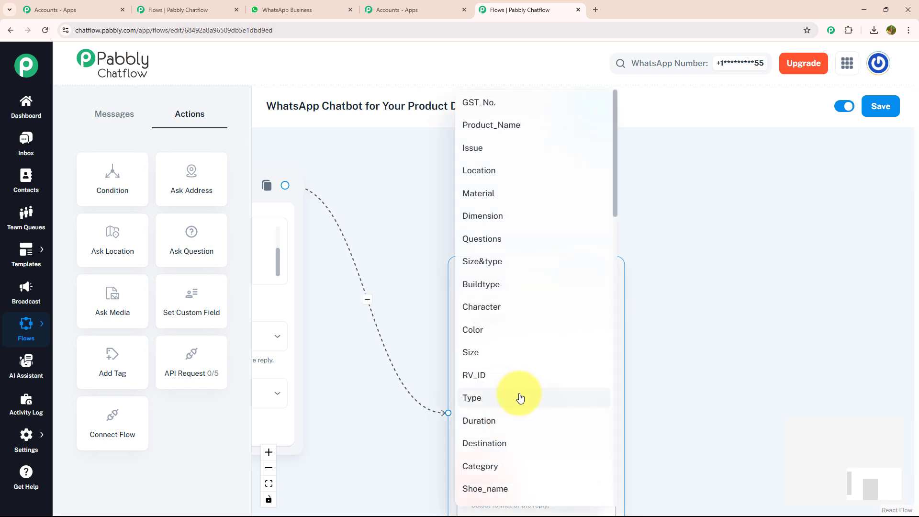
pyautogui.scroll(-1, 521, 392)
pyautogui.scroll(1, 526, 386)
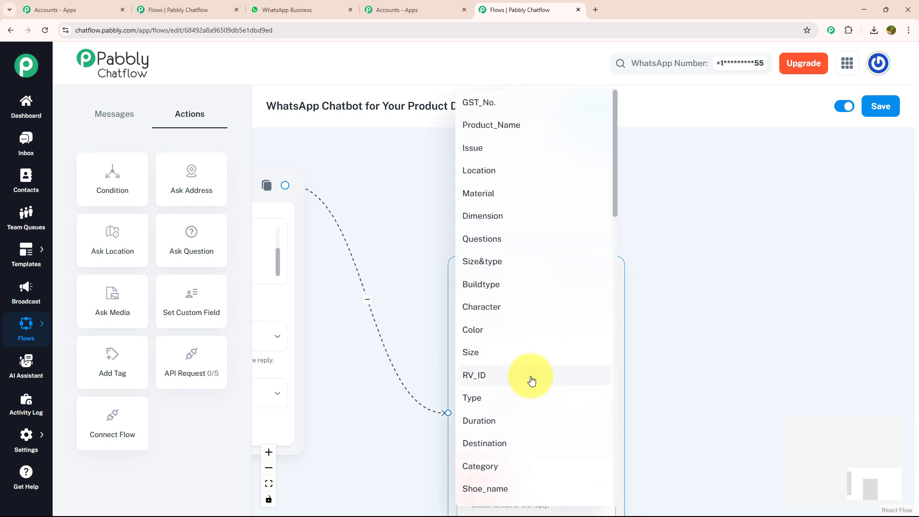
pyautogui.press('Escape')
pyautogui.click(499, 482)
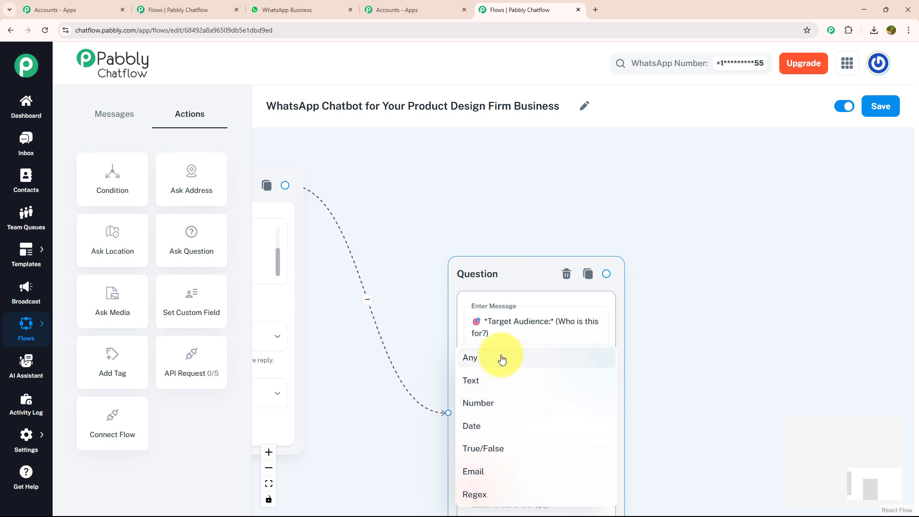
pyautogui.click(498, 359)
# - Link a new Ask Question node after the target audience question, with the message "🔍 *Problem You're Solving:*"
pyautogui.moveTo(712, 369); pyautogui.dragTo(564, 316)
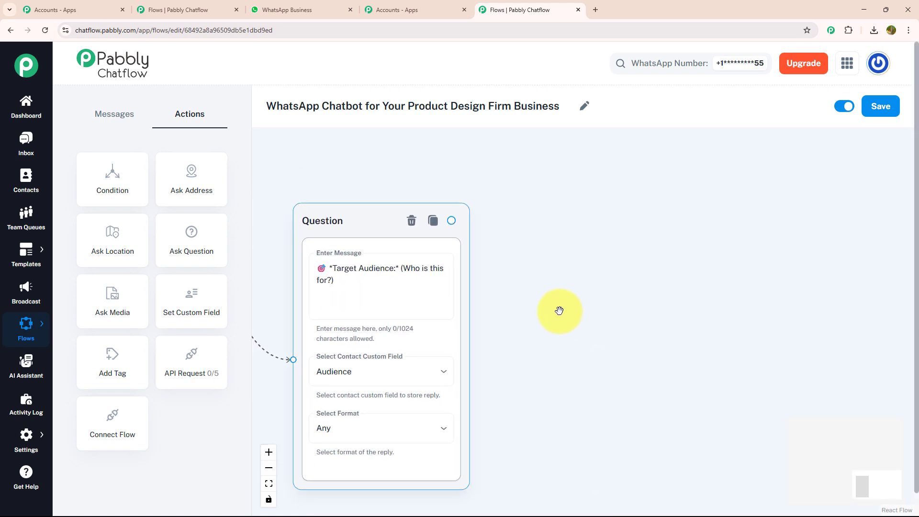
pyautogui.click(559, 311)
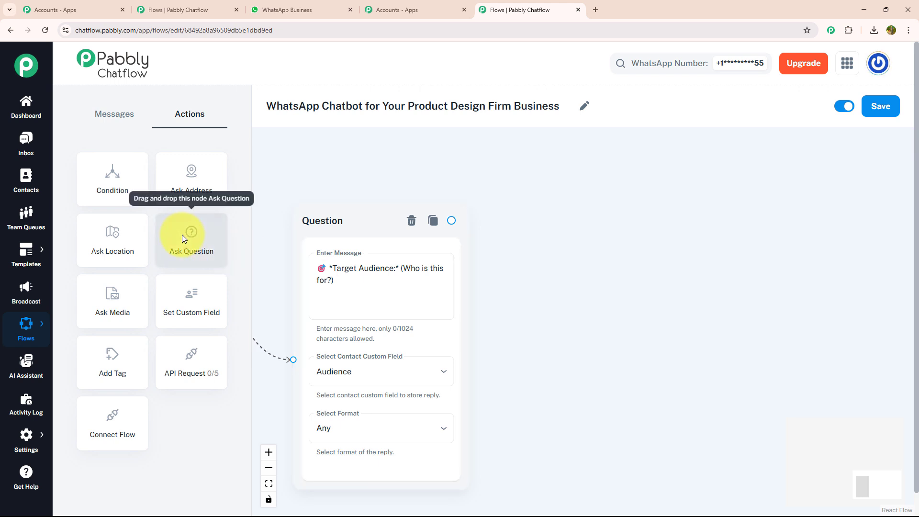
pyautogui.moveTo(182, 235); pyautogui.dragTo(587, 297)
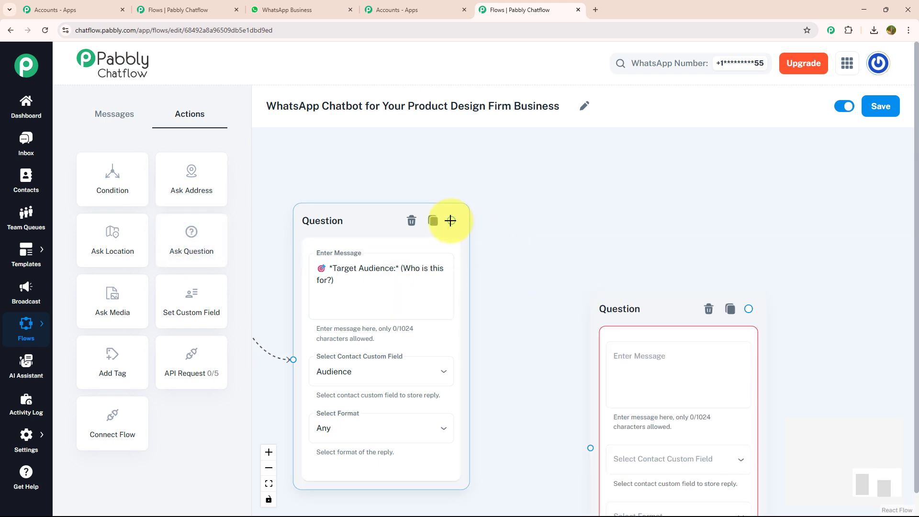
pyautogui.moveTo(452, 221); pyautogui.dragTo(590, 447)
pyautogui.click(640, 388)
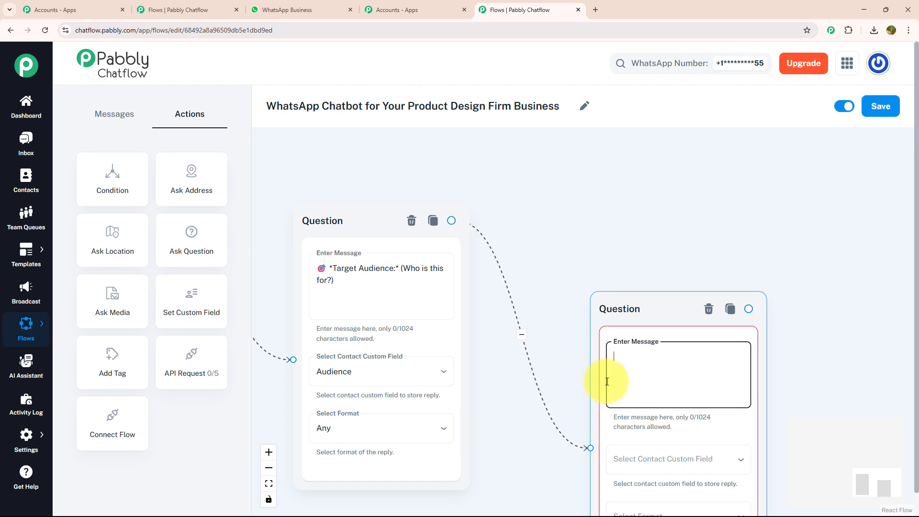
pyautogui.write("🔍 *Problem You're Solving:*")
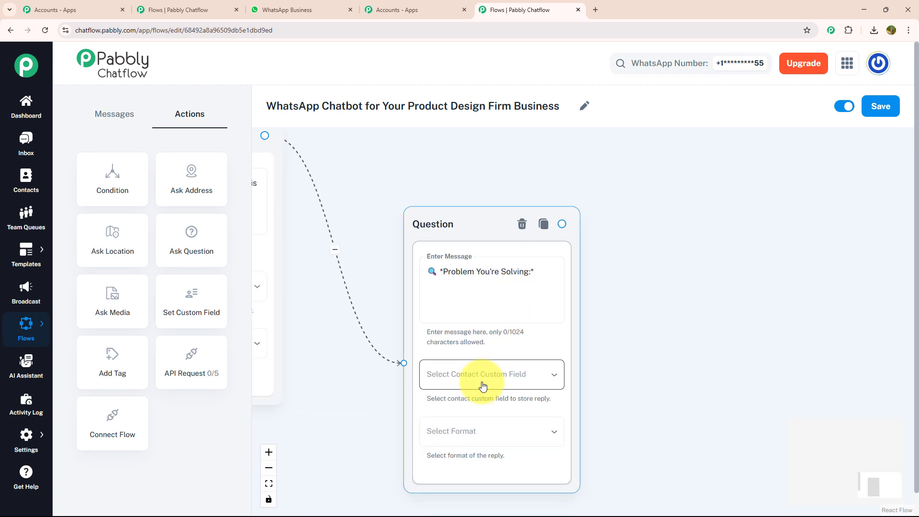
# - Store the problem question's reply in the Problem custom field with the format Any
pyautogui.click(483, 386)
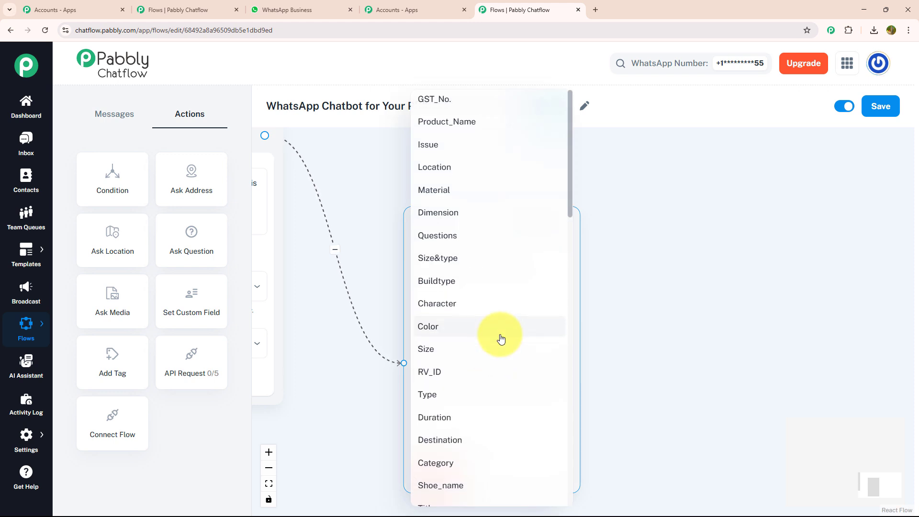
pyautogui.scroll(-7, 501, 339)
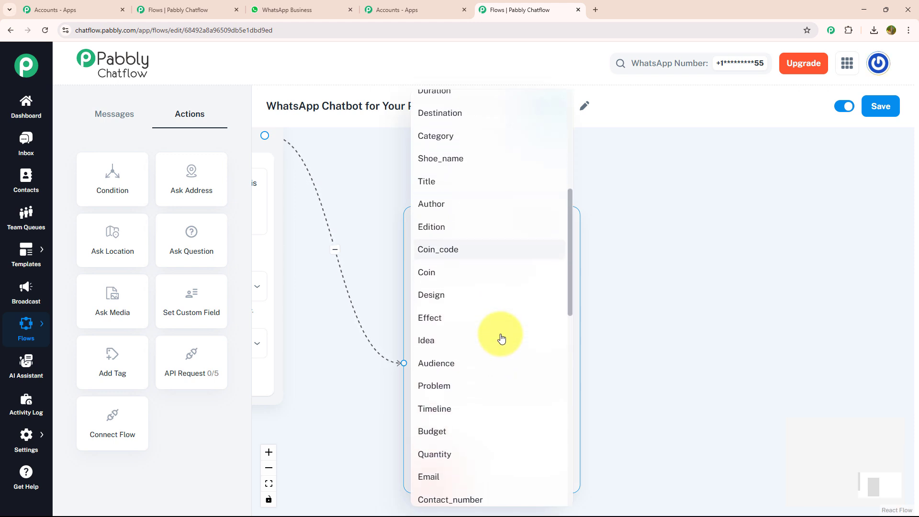
pyautogui.click(498, 380)
pyautogui.click(483, 432)
pyautogui.click(473, 355)
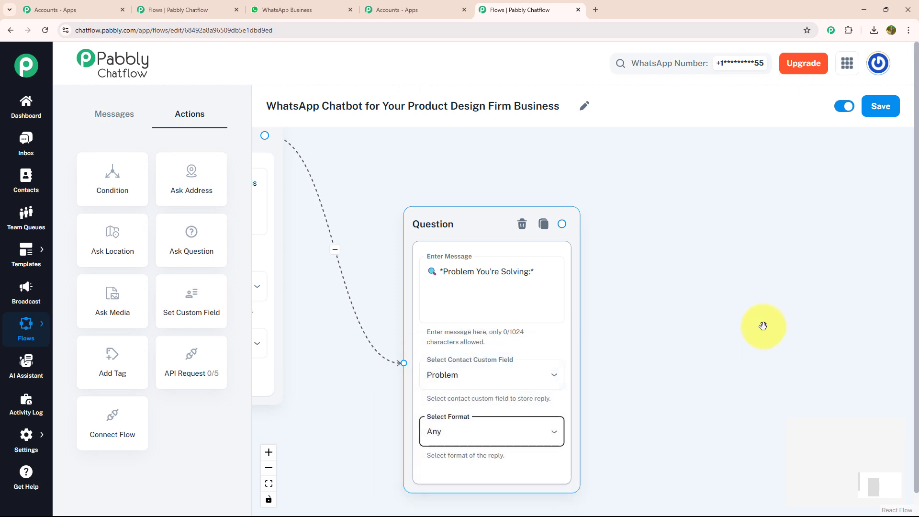
# - Link a new Ask Question node after the problem question, with the clock-emoji message "*Timeline:* (When do you want to launch?)"
pyautogui.moveTo(763, 326); pyautogui.dragTo(614, 332)
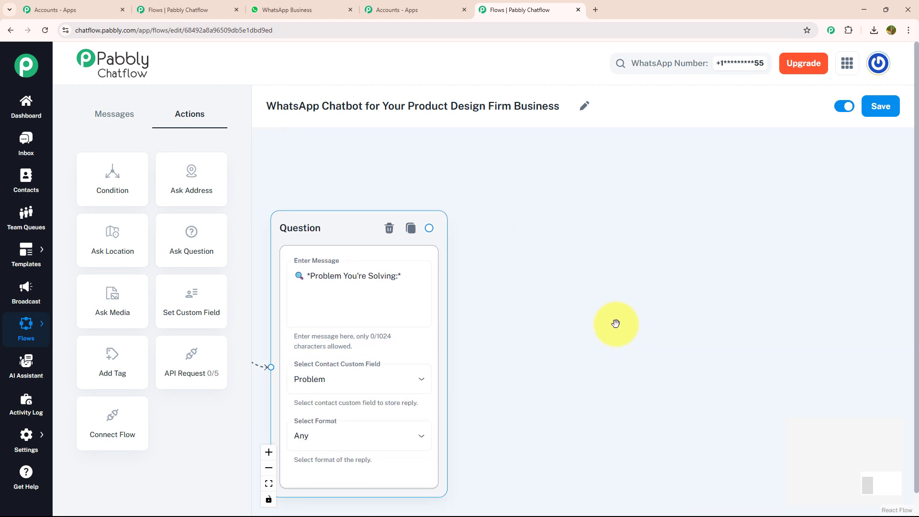
pyautogui.moveTo(192, 239); pyautogui.dragTo(545, 277)
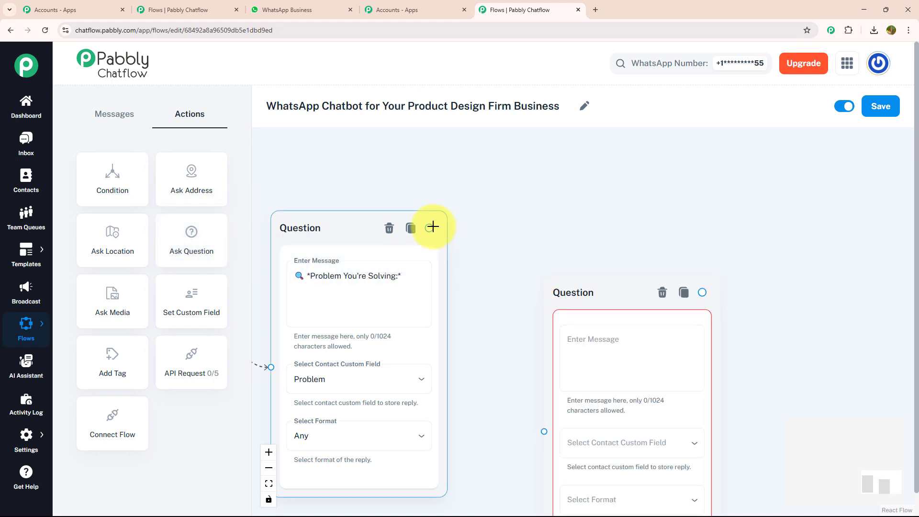
pyautogui.moveTo(429, 228); pyautogui.dragTo(545, 431)
pyautogui.click(577, 357)
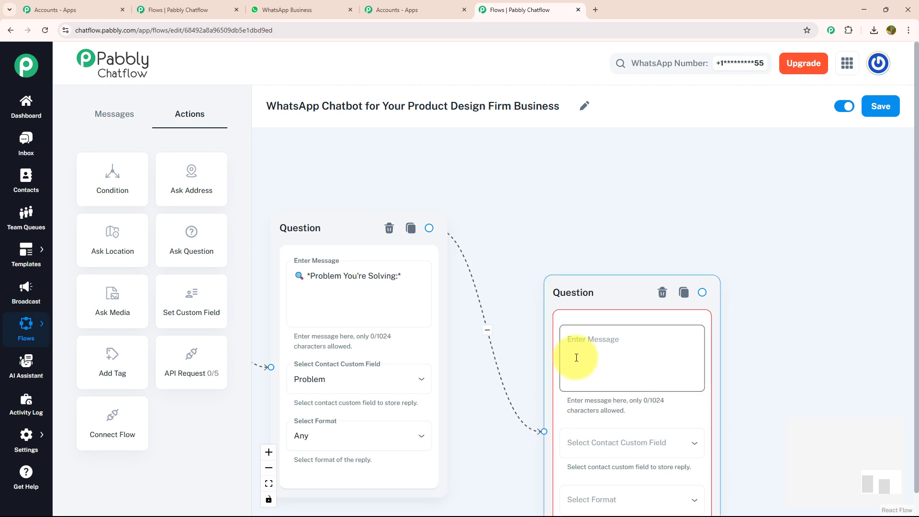
pyautogui.write('⏰ *Timeline:* (When do you want to launch?)')
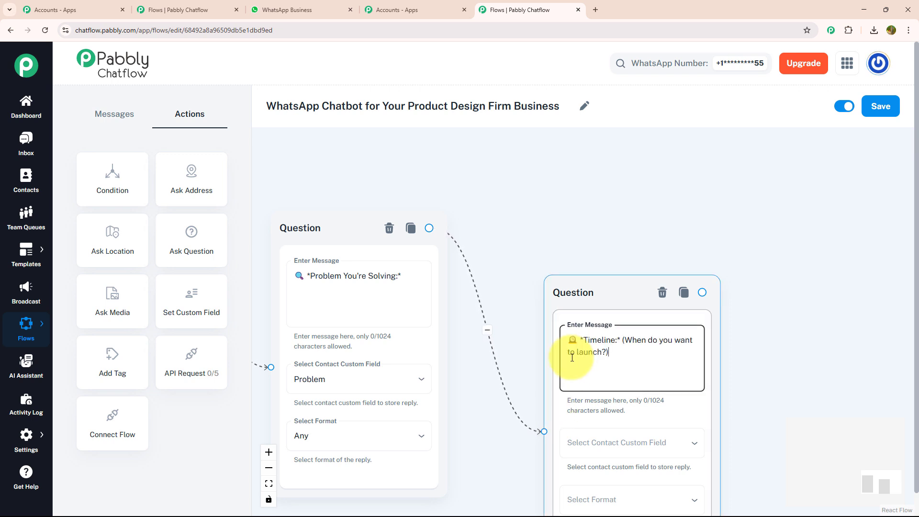
# - Store the timeline question's reply in the Timeline custom field with the format Any
pyautogui.click(722, 335)
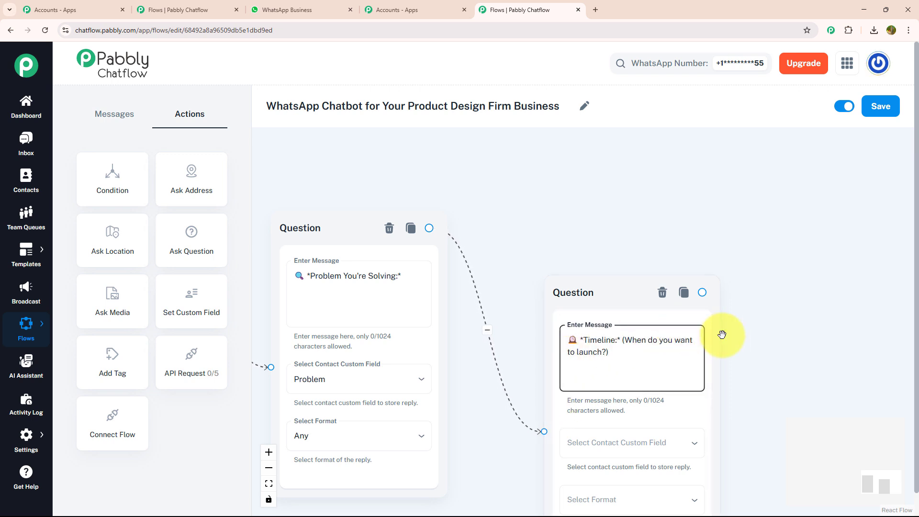
pyautogui.moveTo(716, 326); pyautogui.dragTo(642, 201)
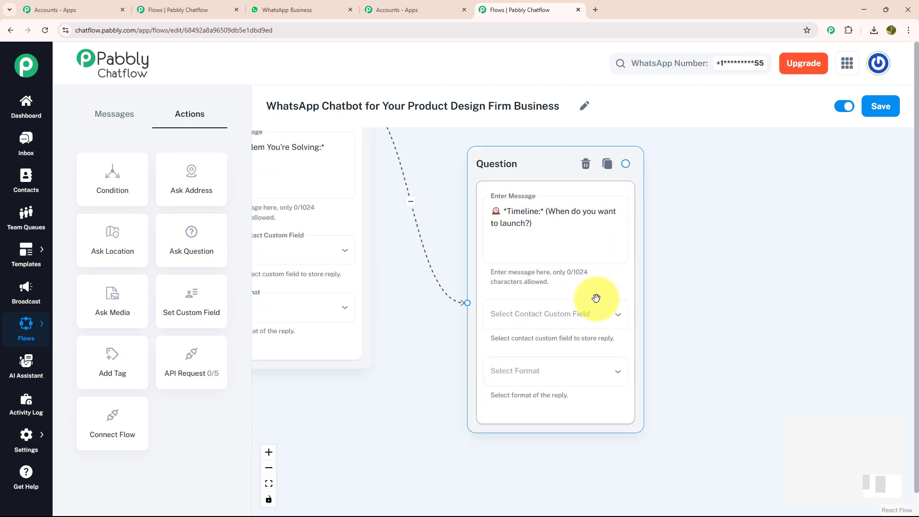
pyautogui.click(590, 318)
pyautogui.scroll(-3, 568, 308)
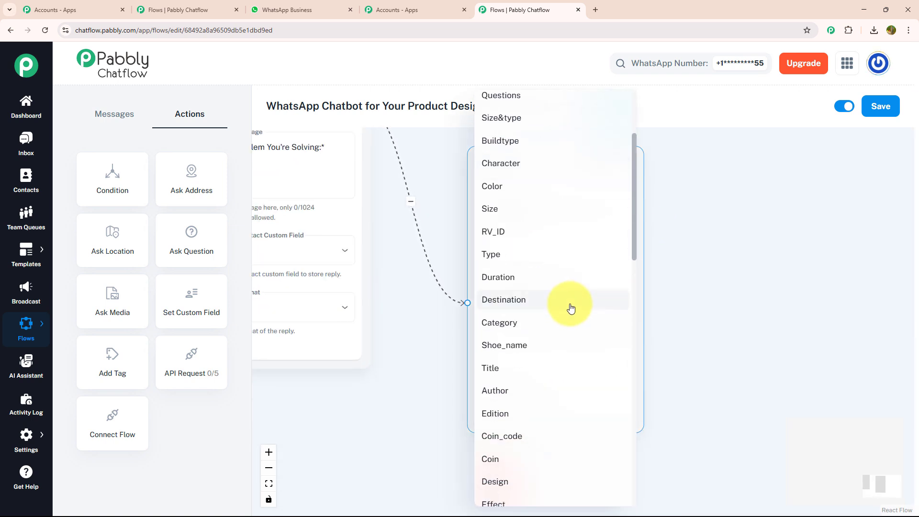
pyautogui.scroll(-4, 570, 307)
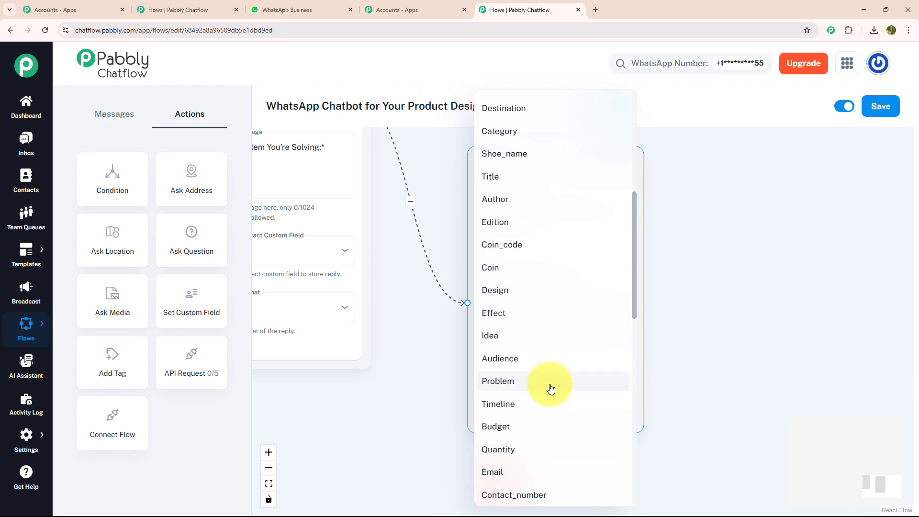
pyautogui.click(545, 411)
pyautogui.click(570, 370)
pyautogui.click(550, 360)
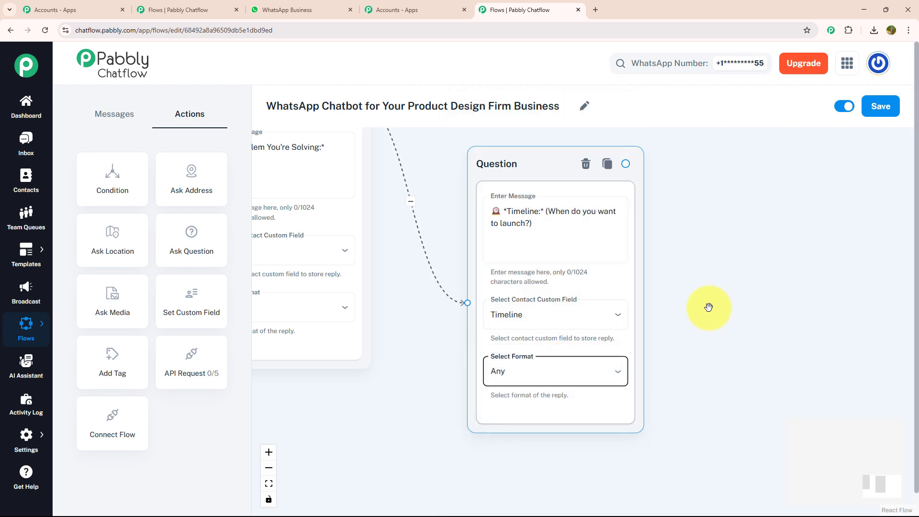
# - Link a new Ask Question node after the timeline question, with the message "💰 *Budget Range:* (Optional but helpful)"
pyautogui.moveTo(650, 308); pyautogui.dragTo(534, 341)
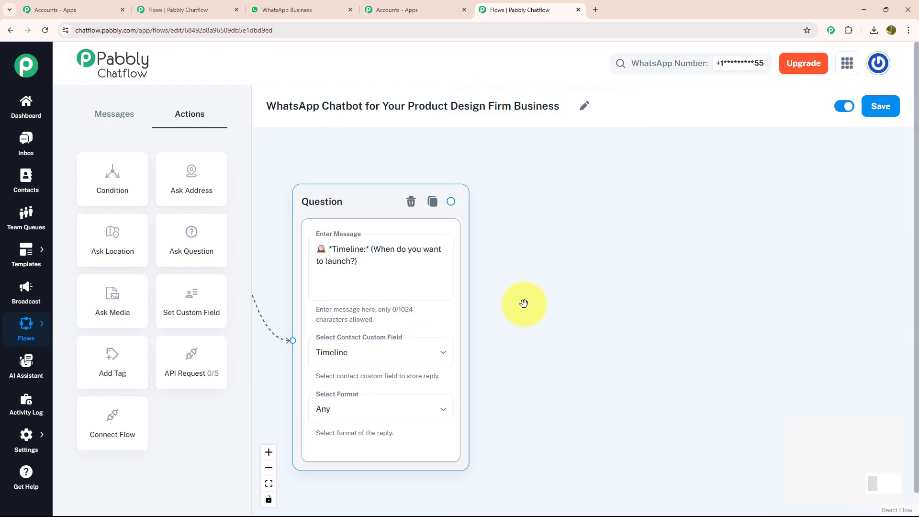
pyautogui.moveTo(197, 234); pyautogui.dragTo(593, 247)
pyautogui.moveTo(451, 201); pyautogui.dragTo(593, 397)
pyautogui.click(627, 324)
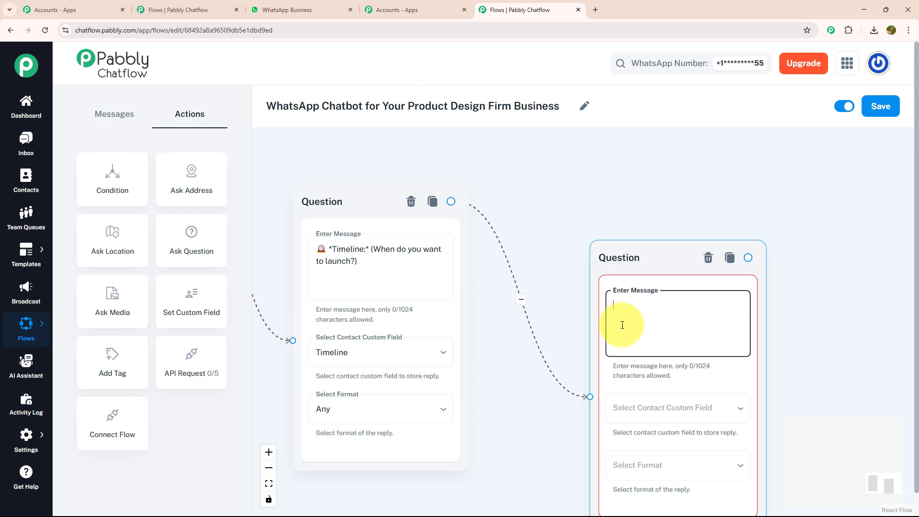
pyautogui.write('💰 *Budget Range:* (Optional but helpful)')
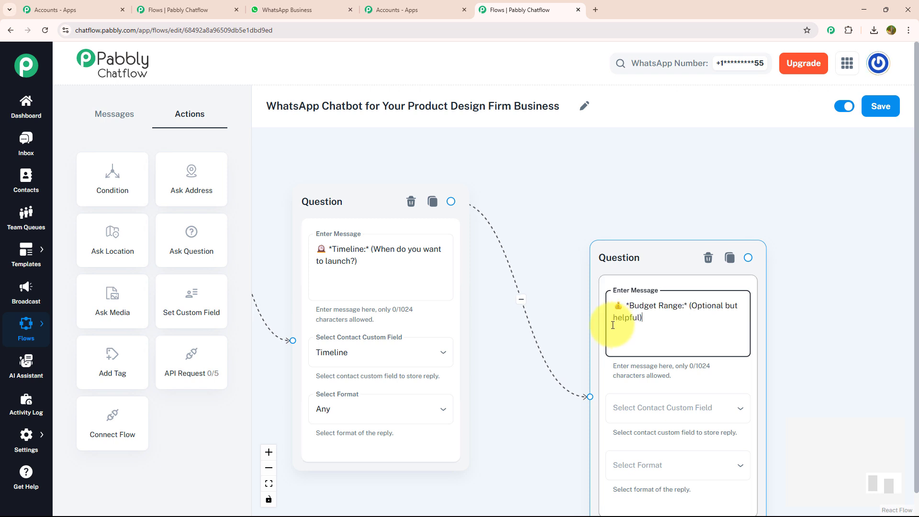
# - Store the budget range question's reply in the Budget custom field with the format Any
pyautogui.moveTo(728, 232); pyautogui.dragTo(501, 211)
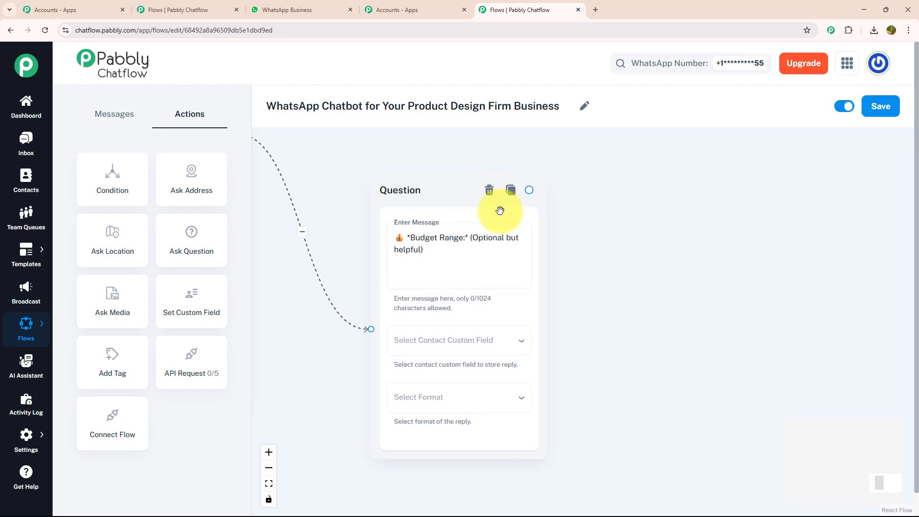
pyautogui.click(488, 336)
pyautogui.scroll(-8, 498, 304)
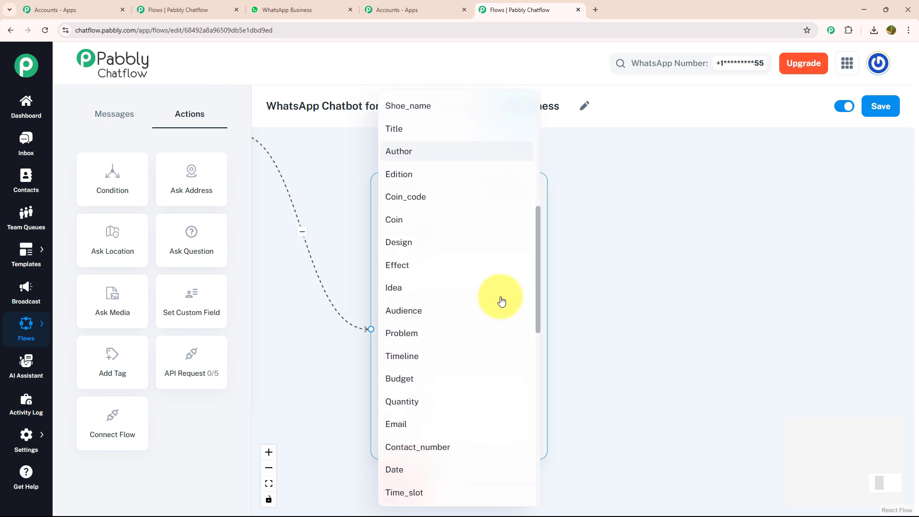
pyautogui.click(464, 381)
pyautogui.click(454, 412)
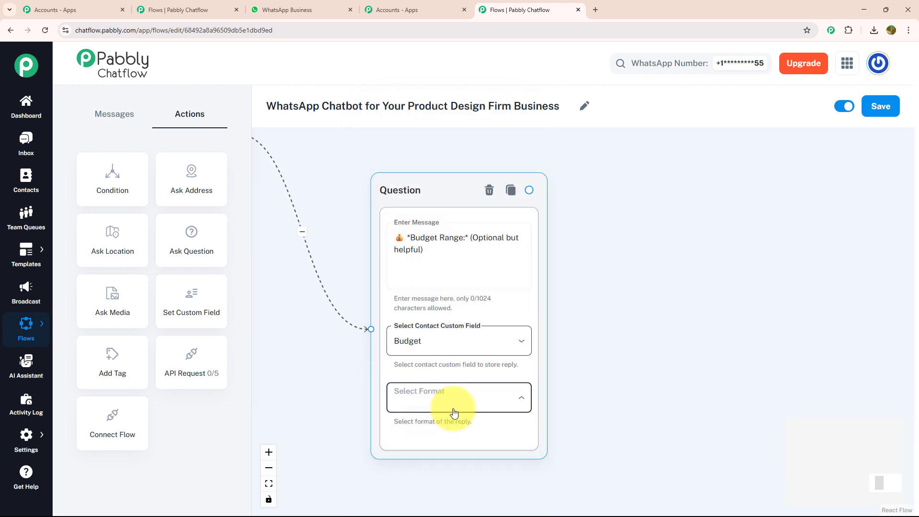
pyautogui.click(459, 356)
pyautogui.scroll(-3, 581, 324)
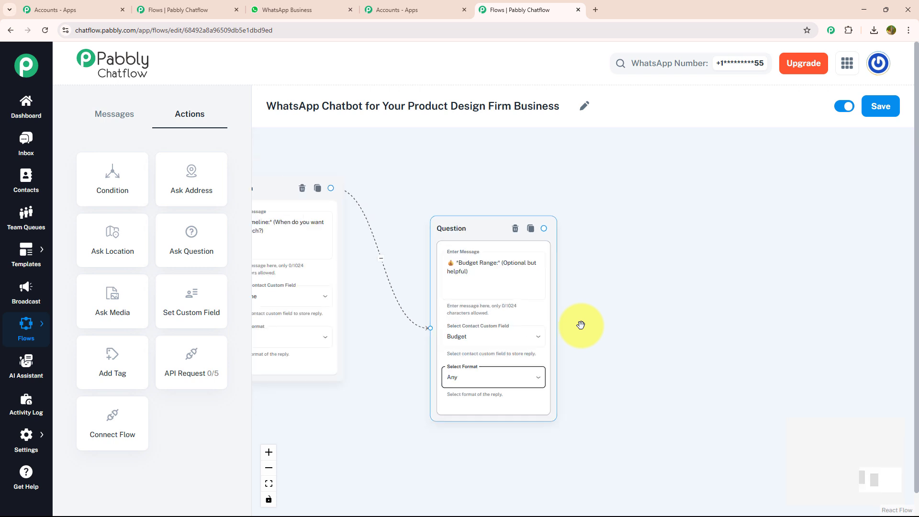
pyautogui.scroll(-2, 581, 324)
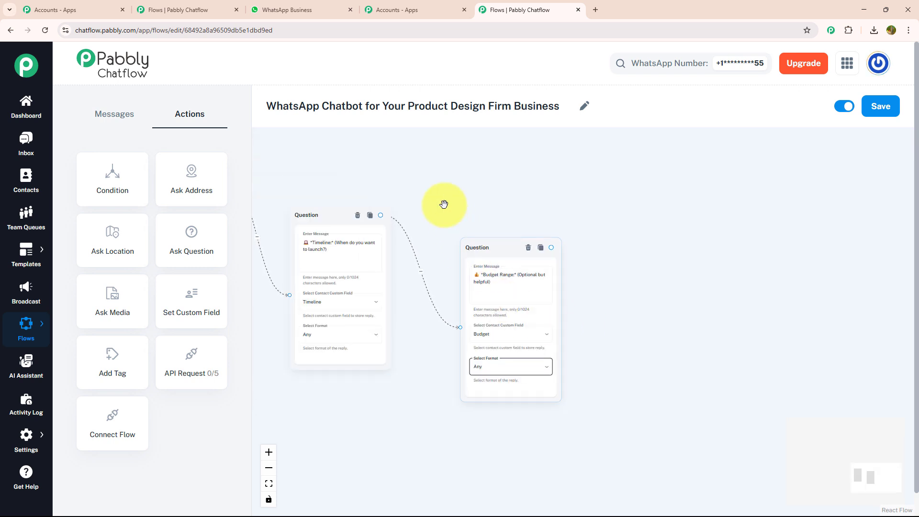
# - Link a new text message after the budget question: "Once submitted, our team will review and get back within *24 hours* with insights or a call invite. ✅"
pyautogui.moveTo(443, 201); pyautogui.dragTo(396, 252)
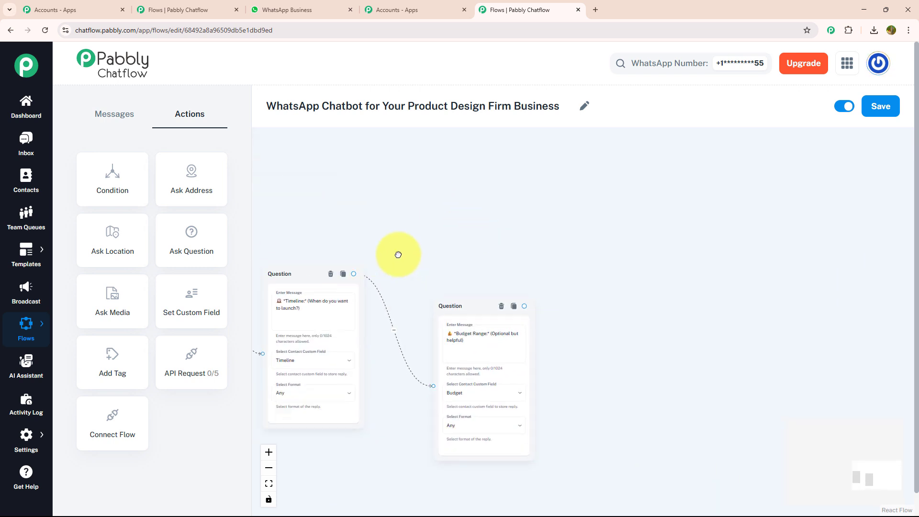
pyautogui.moveTo(505, 296); pyautogui.dragTo(569, 193)
pyautogui.click(571, 205)
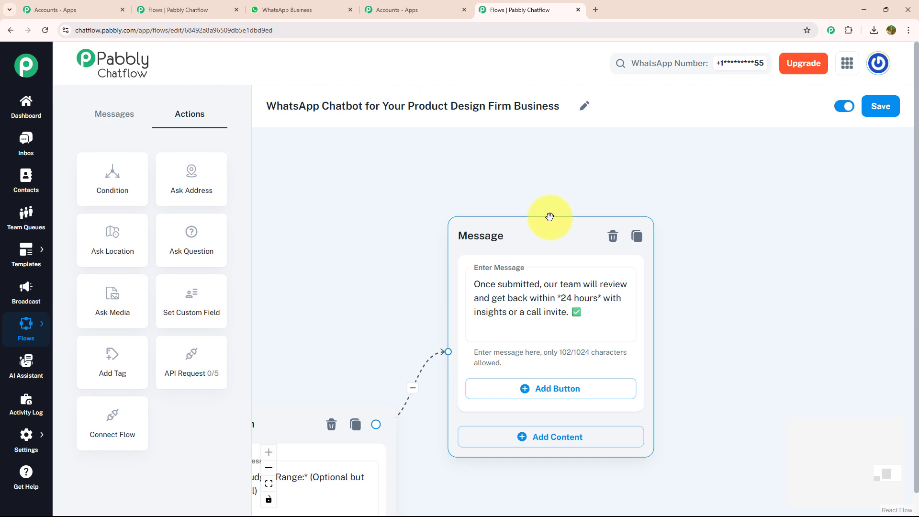
# - Add a "Menu" button to the 24-hour review message and link it back to the welcome message
pyautogui.scroll(-1, 550, 217)
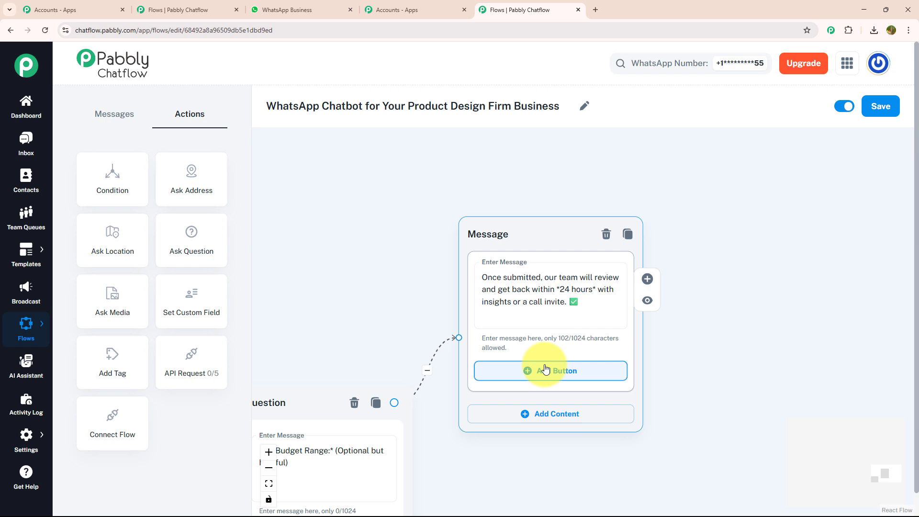
pyautogui.click(546, 369)
pyautogui.click(543, 411)
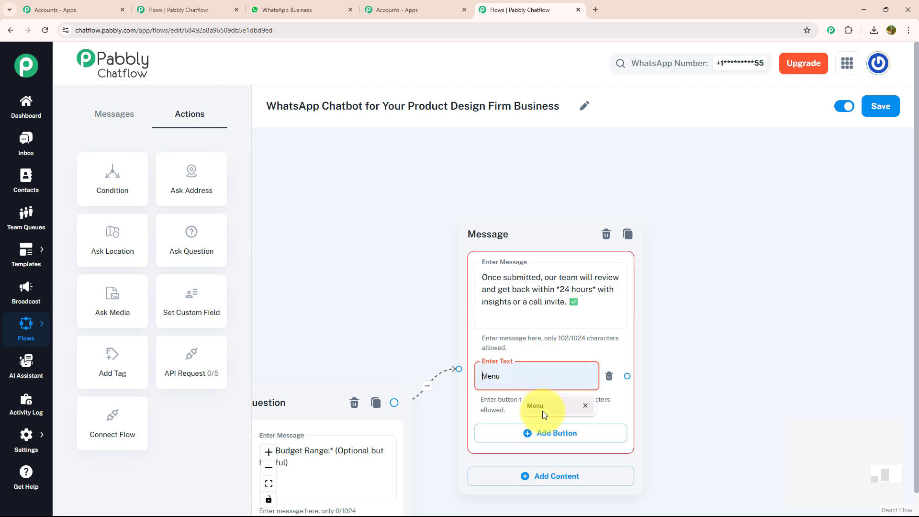
pyautogui.scroll(-3, 627, 376)
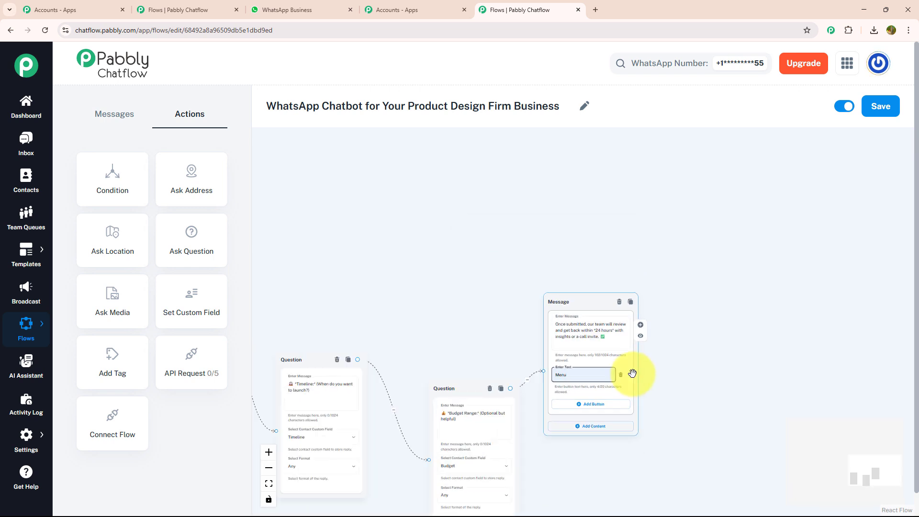
pyautogui.moveTo(630, 376); pyautogui.dragTo(354, 180)
pyautogui.scroll(5, 502, 209)
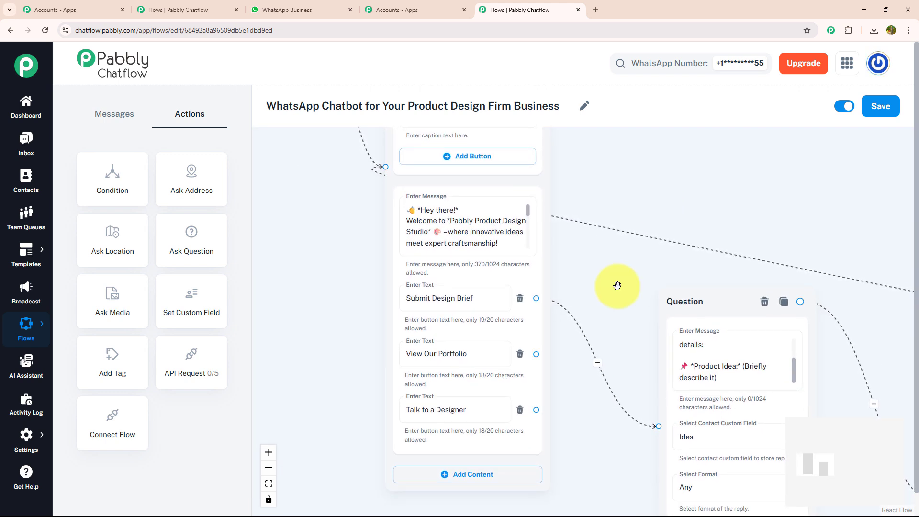
# - Link a new media message to the "View Our Portfolio" button and place it below the product idea question
pyautogui.moveTo(616, 273); pyautogui.dragTo(593, 195)
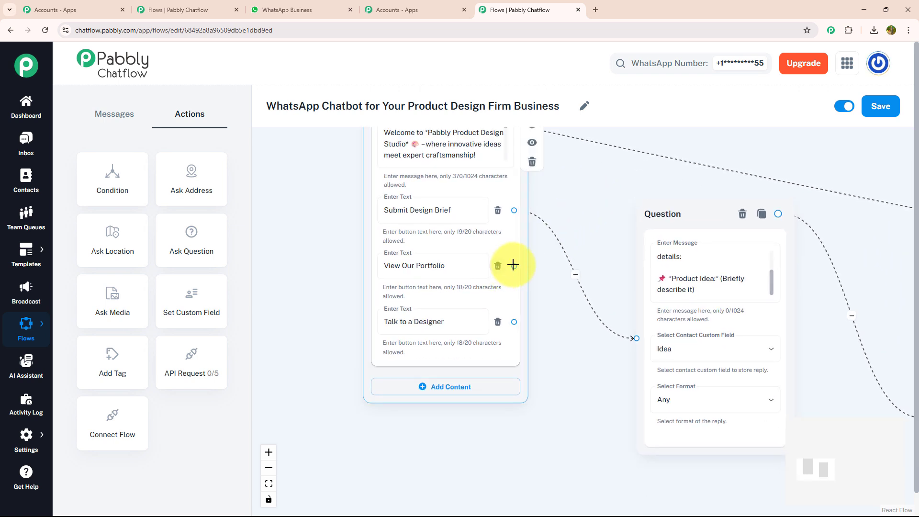
pyautogui.moveTo(515, 267); pyautogui.dragTo(619, 482)
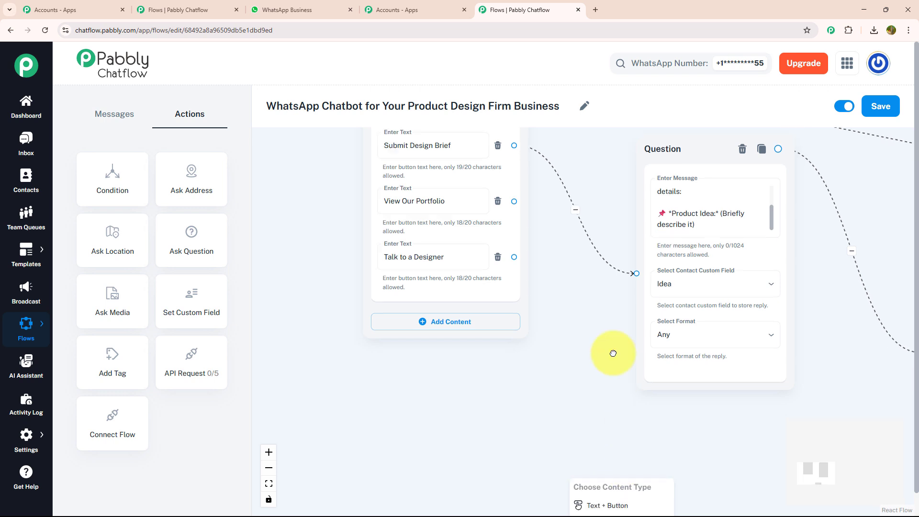
pyautogui.click(584, 381)
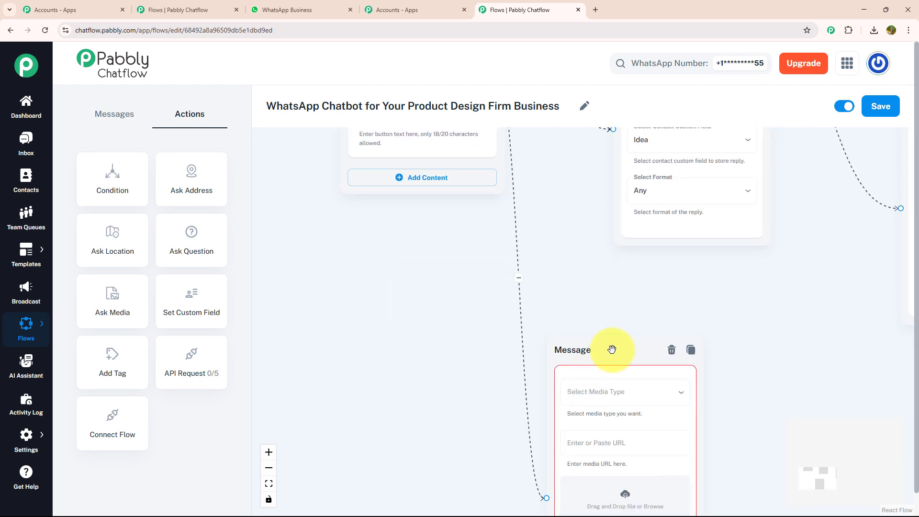
pyautogui.moveTo(612, 350); pyautogui.dragTo(679, 303)
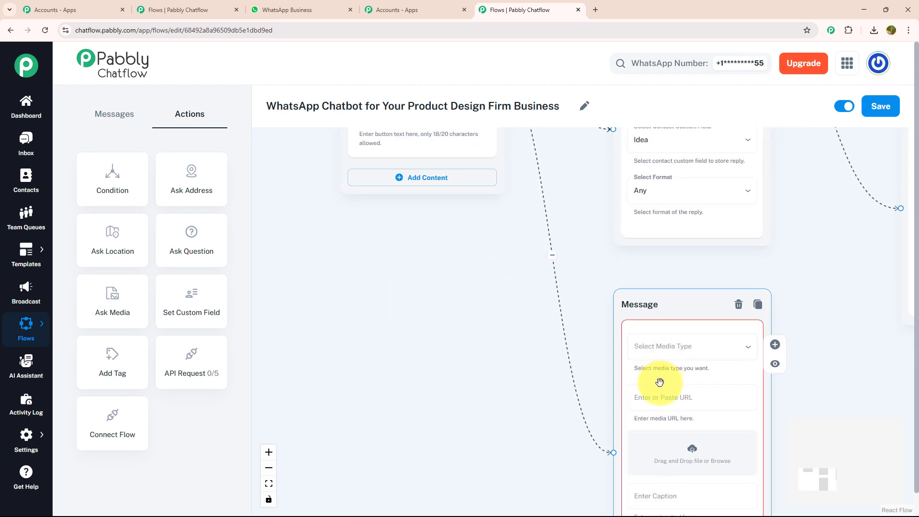
# - Paste the Google Drive file URL into the portfolio message and set its media type to Document
pyautogui.click(685, 398)
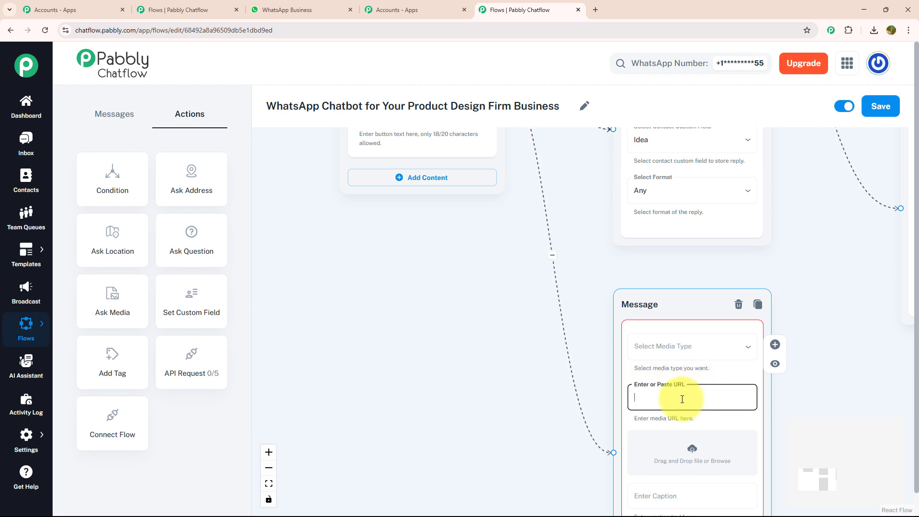
pyautogui.hotkey('ctrl', 'v')
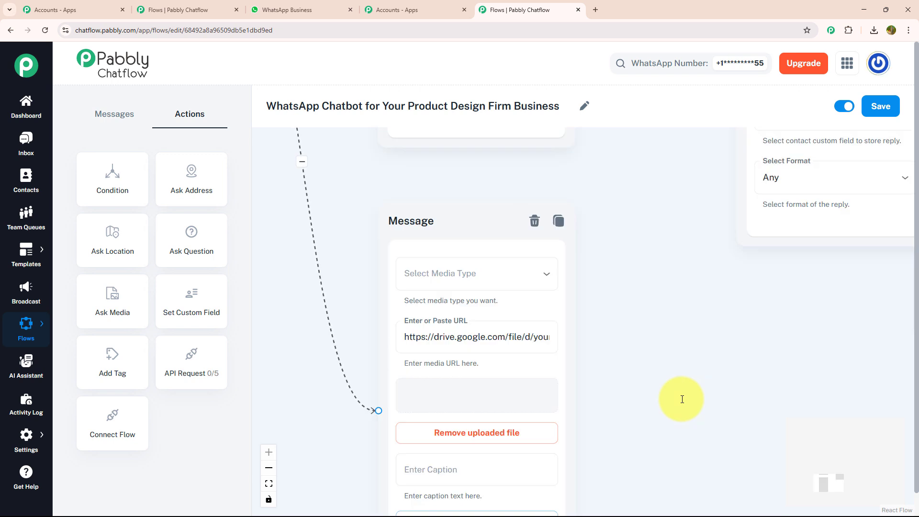
pyautogui.click(495, 279)
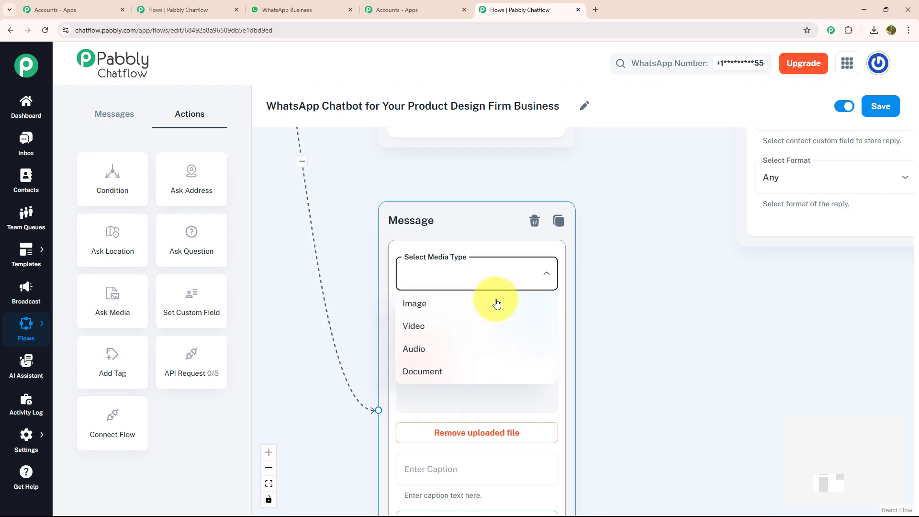
pyautogui.click(472, 376)
pyautogui.scroll(-2, 539, 413)
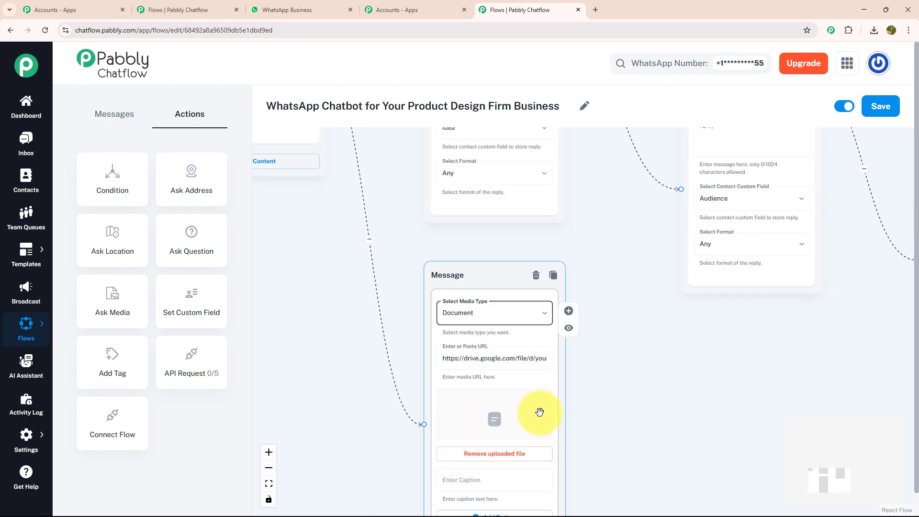
# - Add a "Menu" button to the portfolio document message and link it back to the welcome message
pyautogui.scroll(-3, 507, 412)
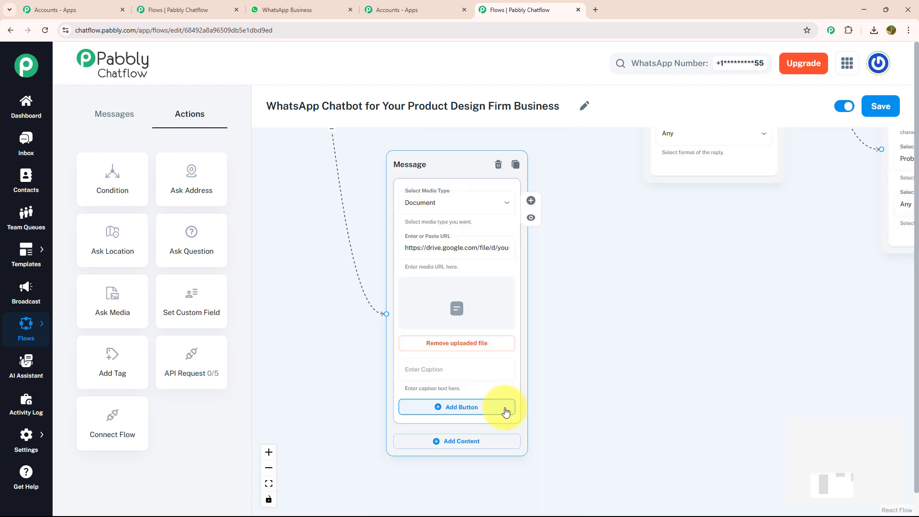
pyautogui.click(505, 411)
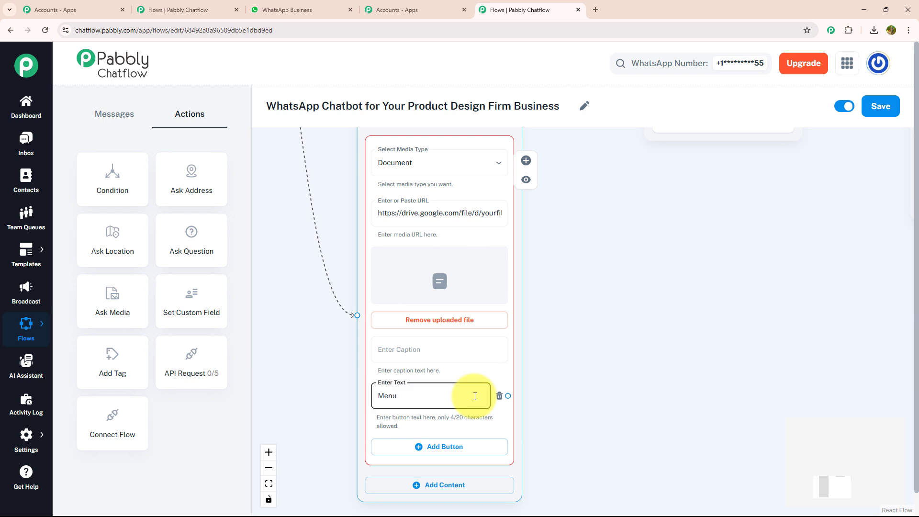
pyautogui.moveTo(508, 396); pyautogui.dragTo(392, 193)
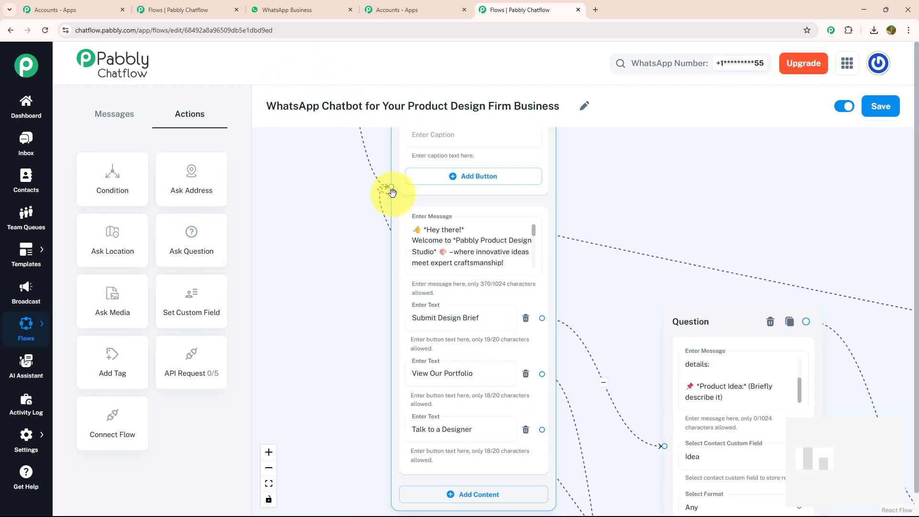
# - Link a new text message to the "Talk to a Designer" button, placed below the portfolio message
pyautogui.scroll(-3, 591, 211)
pyautogui.moveTo(528, 316); pyautogui.dragTo(651, 432)
pyautogui.click(651, 439)
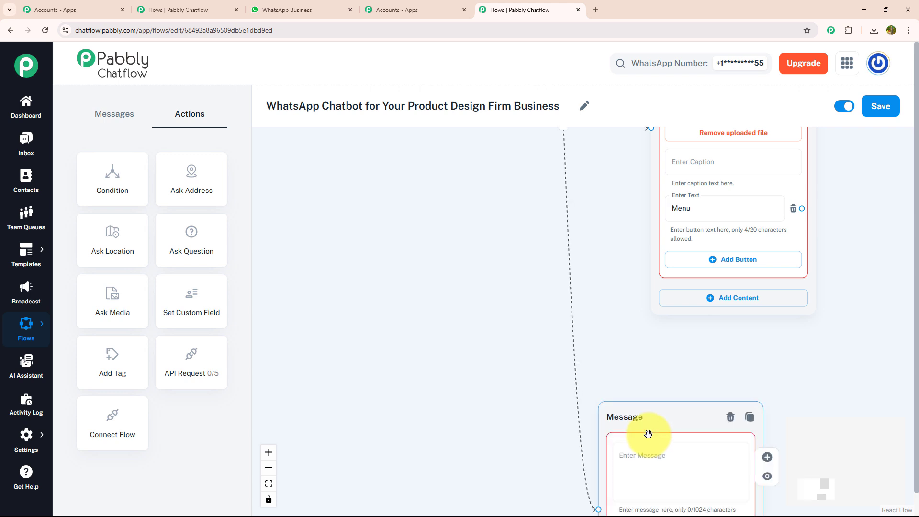
pyautogui.moveTo(683, 371); pyautogui.dragTo(632, 158)
# - Set the new message to "Need something specific? We've got you. 🔍 We're connecting you to a design expert from Team Pabbly... 🕒 *Reply Time:* Usually within *15–30 minutes*"
pyautogui.click(614, 250)
pyautogui.hotkey('ctrl', 'v')
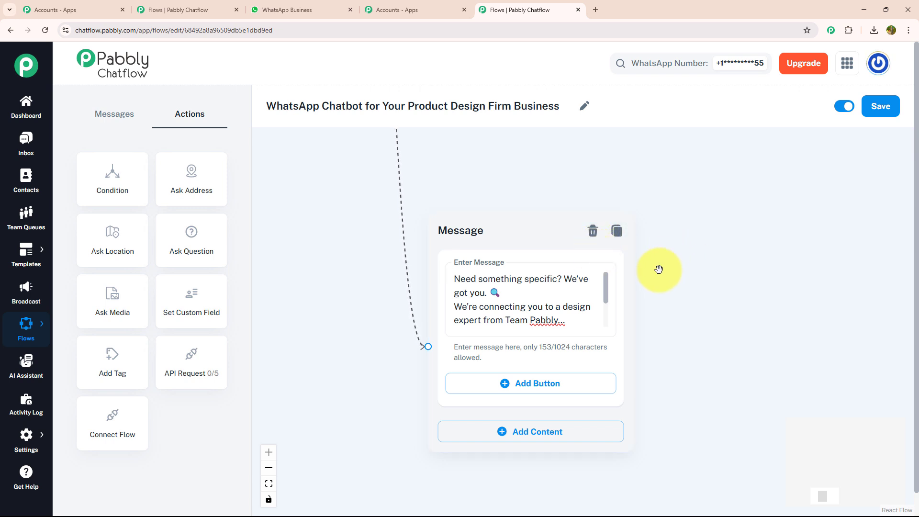
pyautogui.moveTo(637, 281)
pyautogui.moveTo(605, 285); pyautogui.dragTo(607, 312)
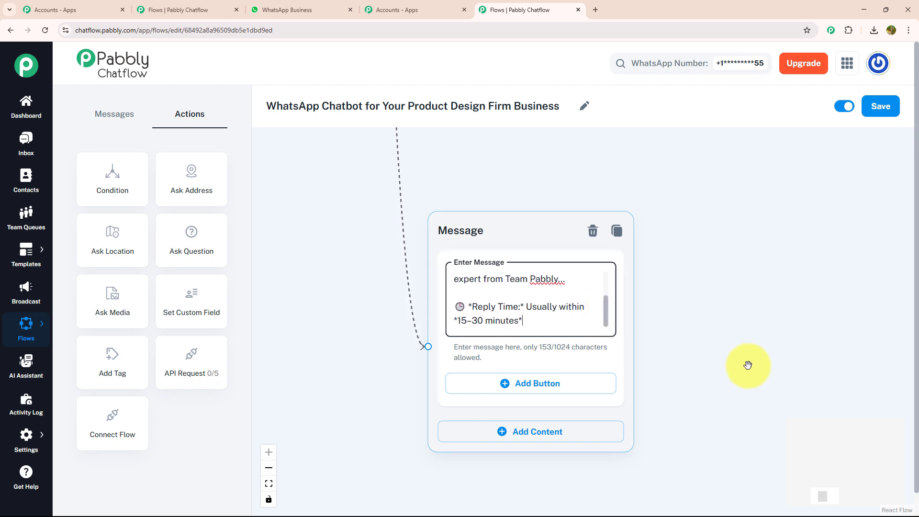
# - Set the portfolio document message's caption to "Product Design Firm" and save the flow
pyautogui.scroll(-2, 749, 324)
pyautogui.scroll(-5, 577, 320)
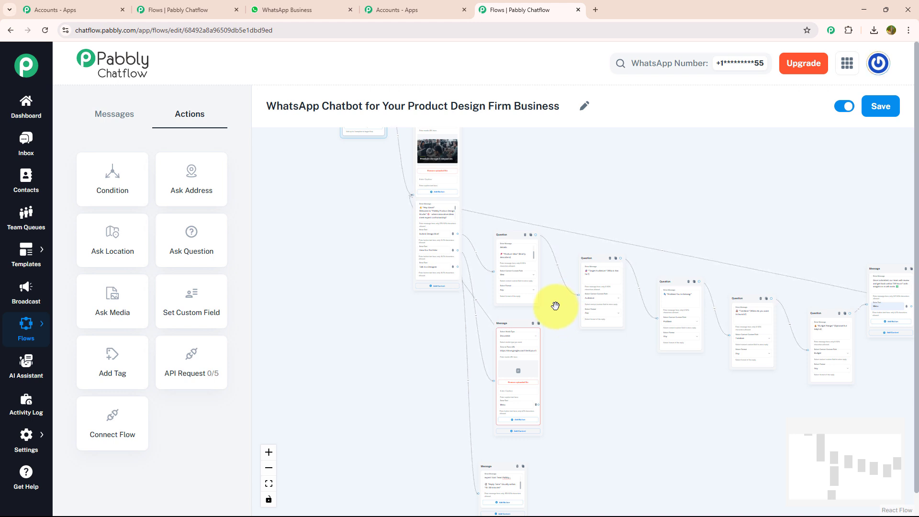
pyautogui.scroll(5, 551, 304)
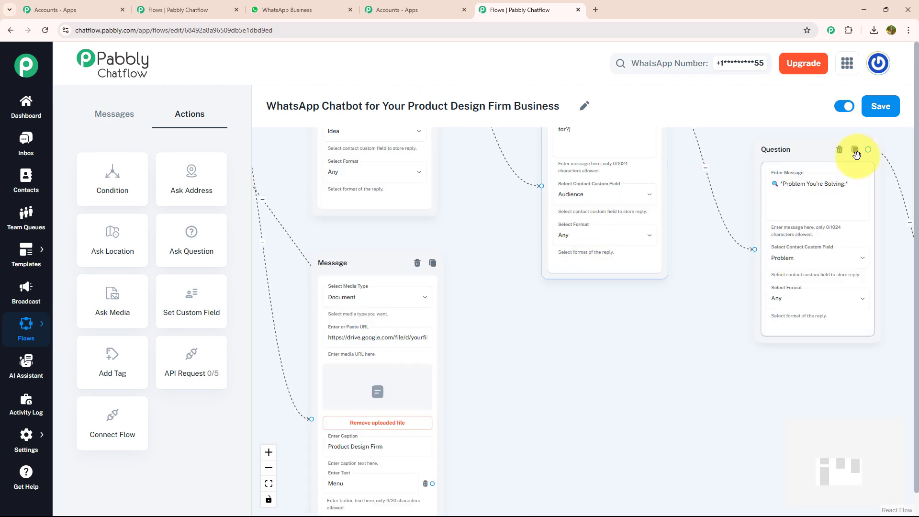
pyautogui.click(880, 110)
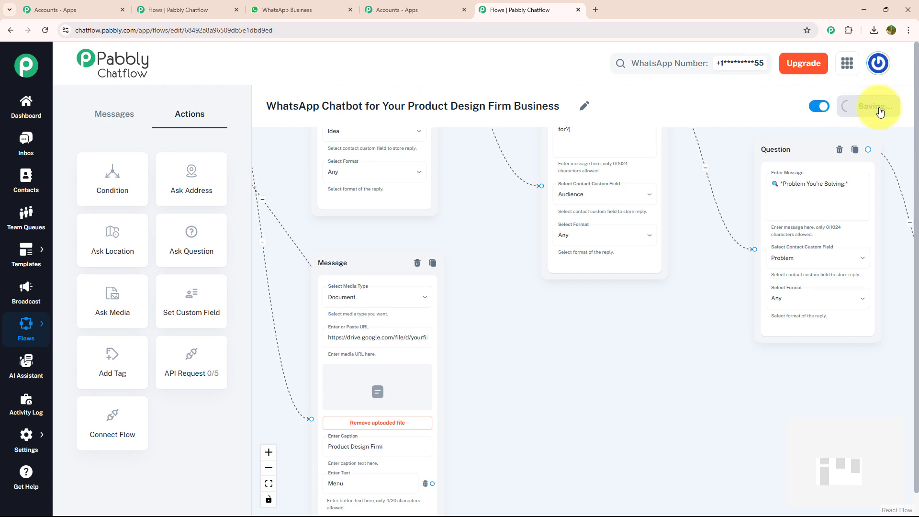